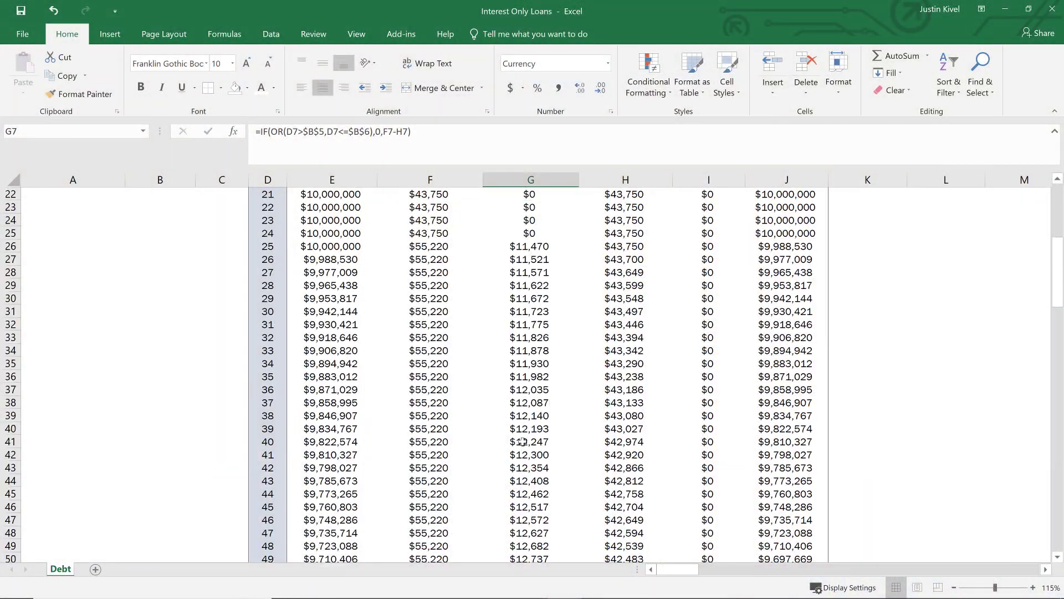
# Step: Set the interest-only period in the loan terms to 0 months
pyautogui.scroll(-14, 522, 442)
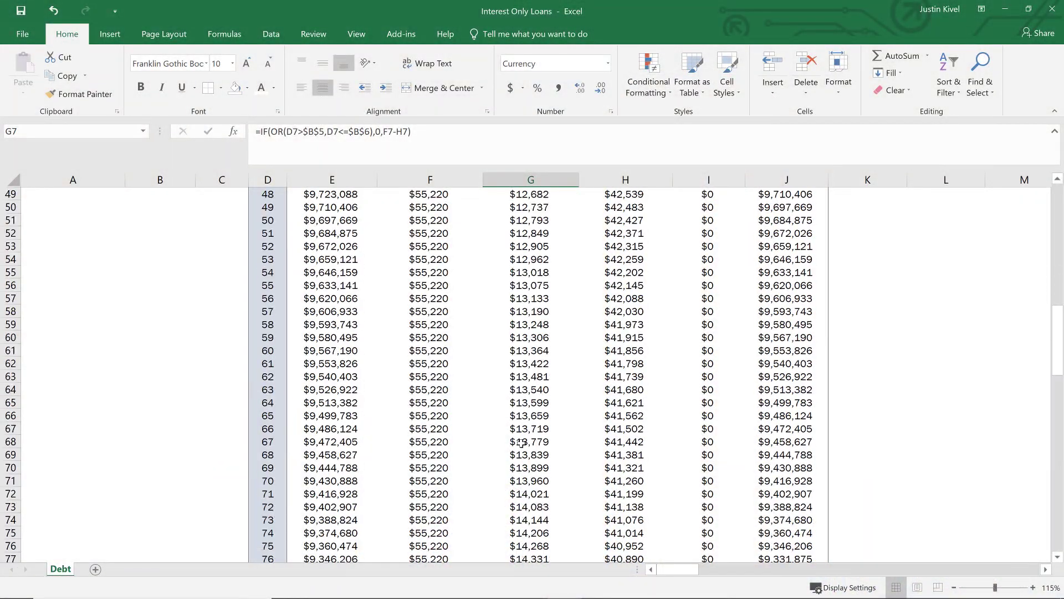
pyautogui.scroll(-1, 565, 456)
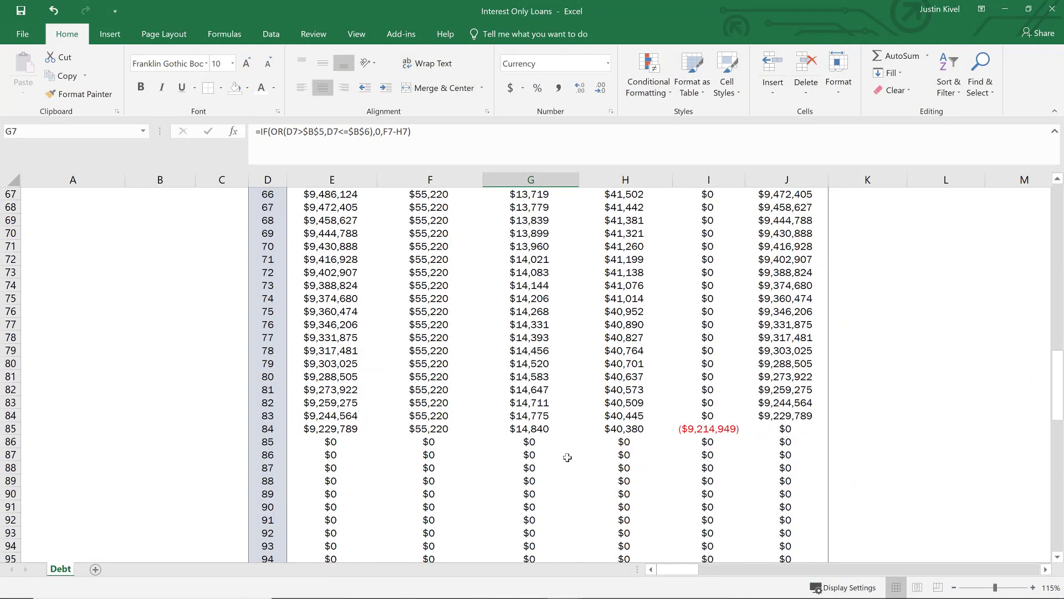
pyautogui.scroll(20, 564, 456)
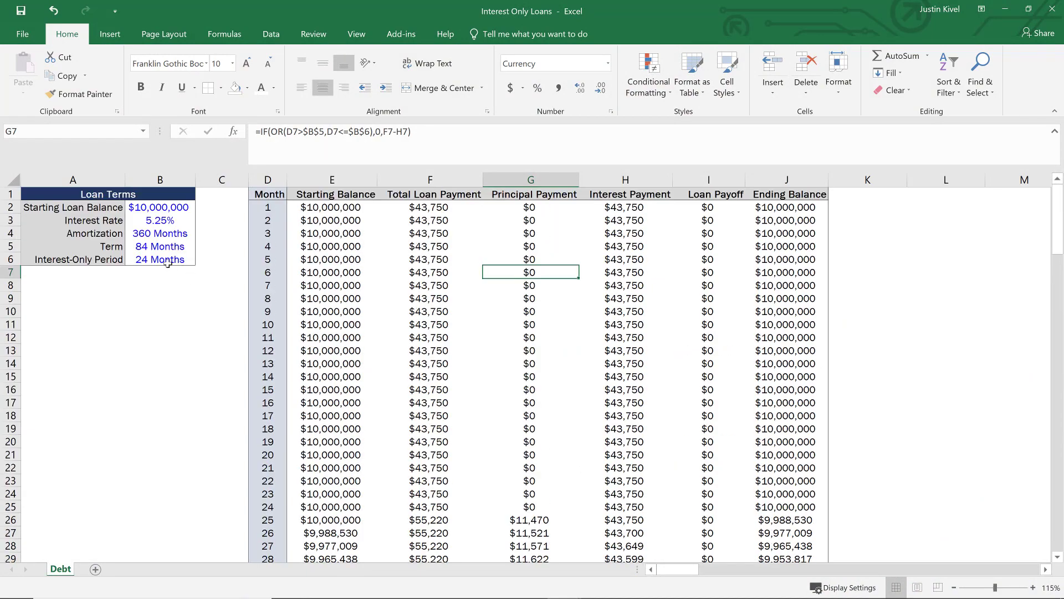
pyautogui.click(185, 262)
pyautogui.press('F2')
pyautogui.press('BackSpace')
pyautogui.press('BackSpace')
pyautogui.write('0')
pyautogui.hotkey('ctrl', 'Return')
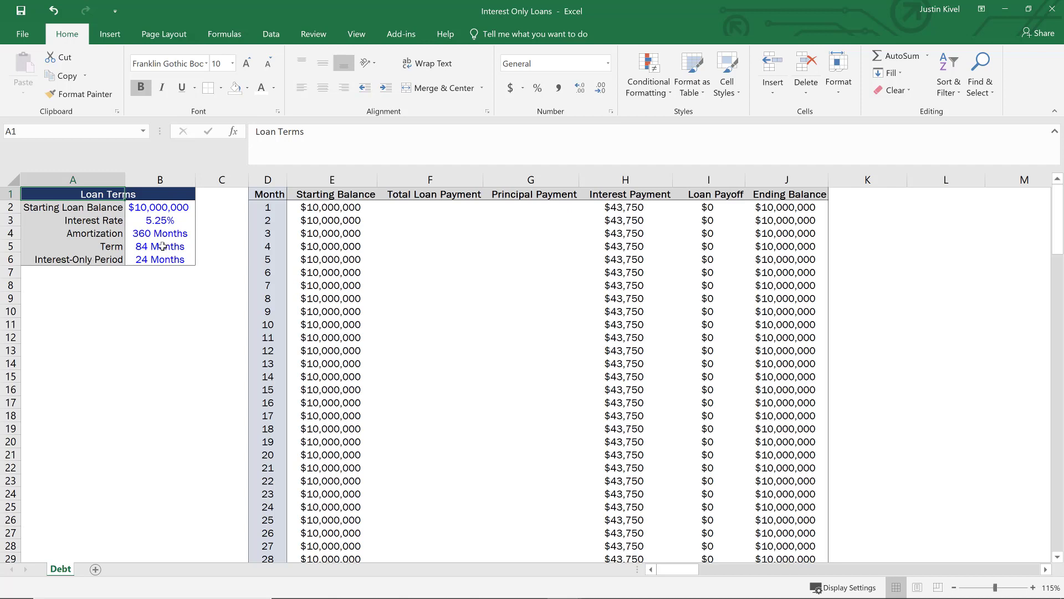
# Step: Review each loan term in turn, from the starting loan balance in B2 down to the interest-only period in B6
pyautogui.press('Down')
pyautogui.press('Right')
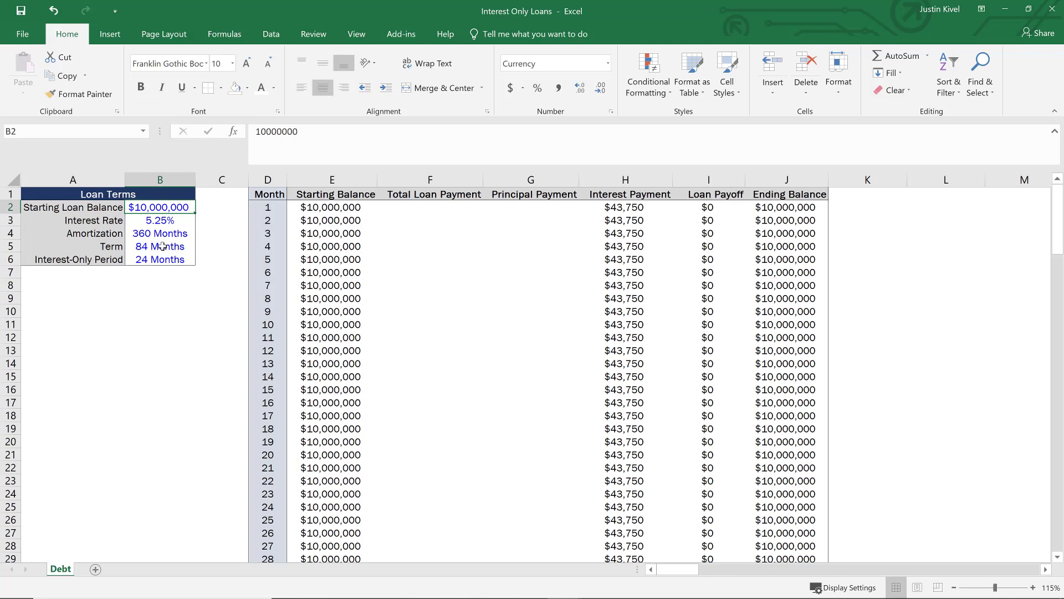
pyautogui.press('Down')
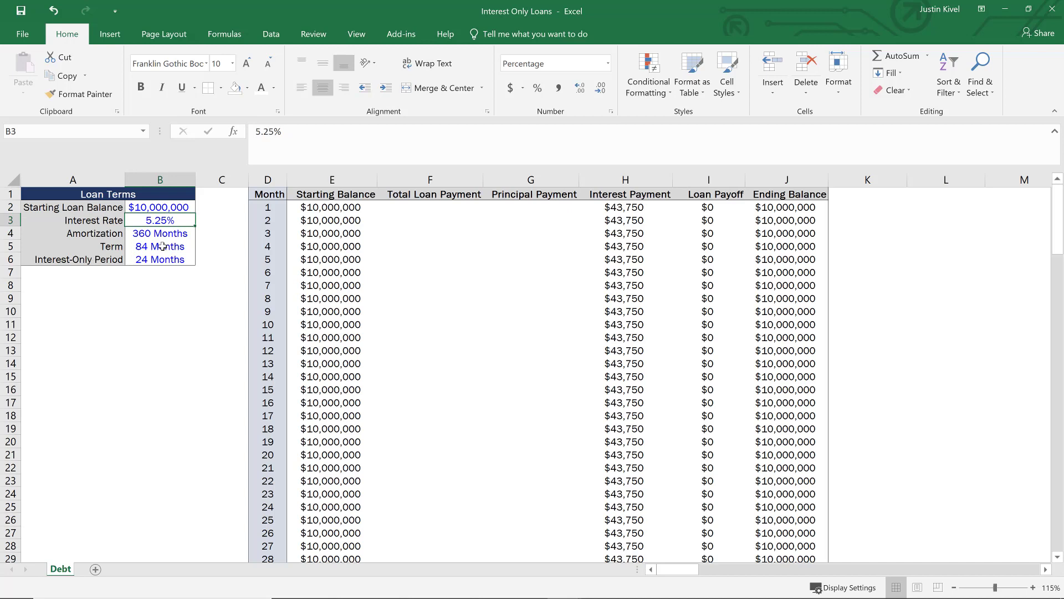
pyautogui.press('Down')
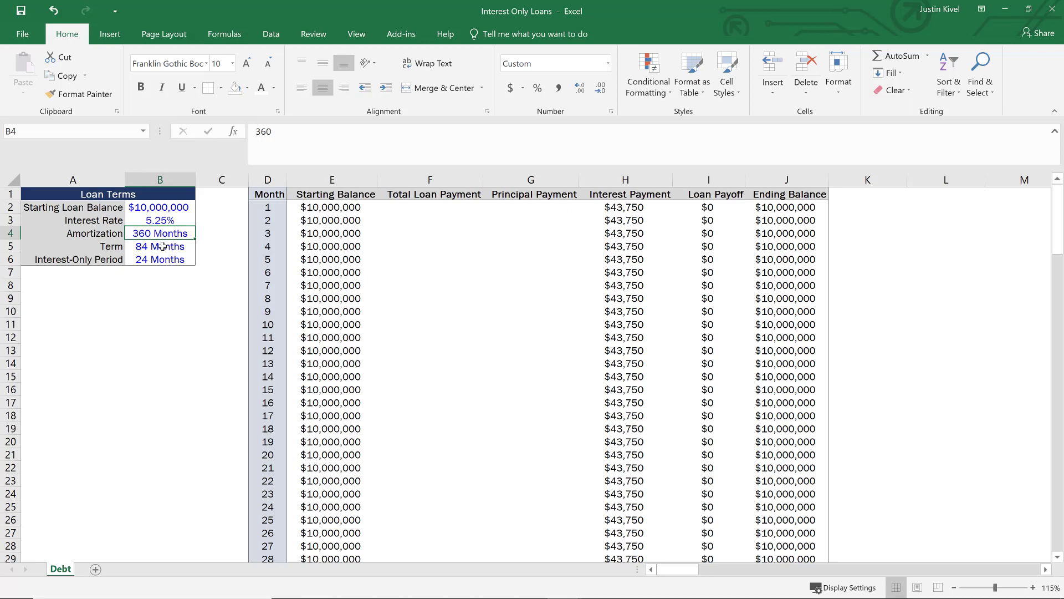
pyautogui.press('Down')
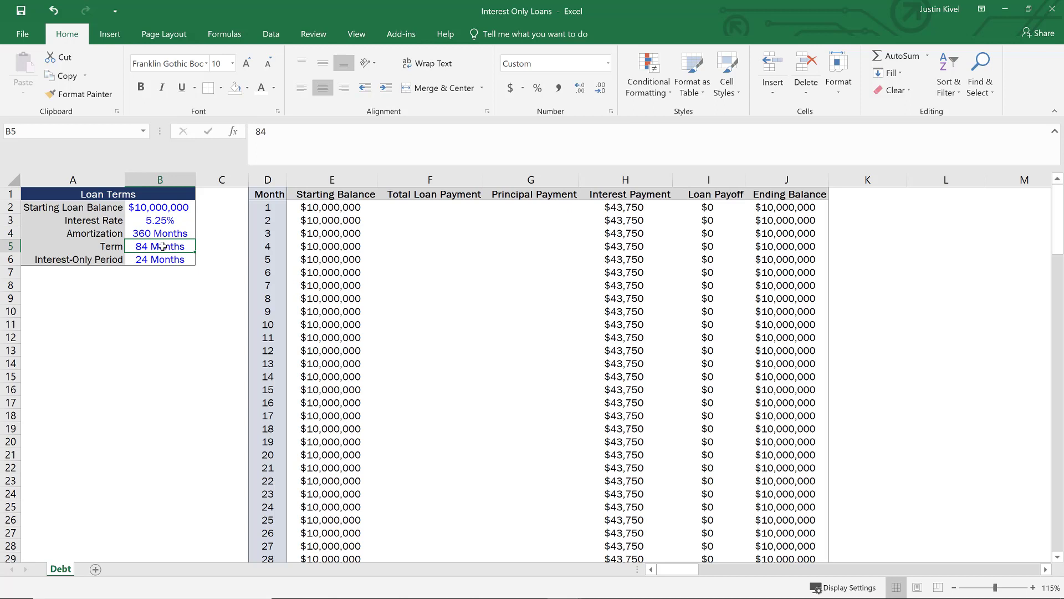
pyautogui.press('Down')
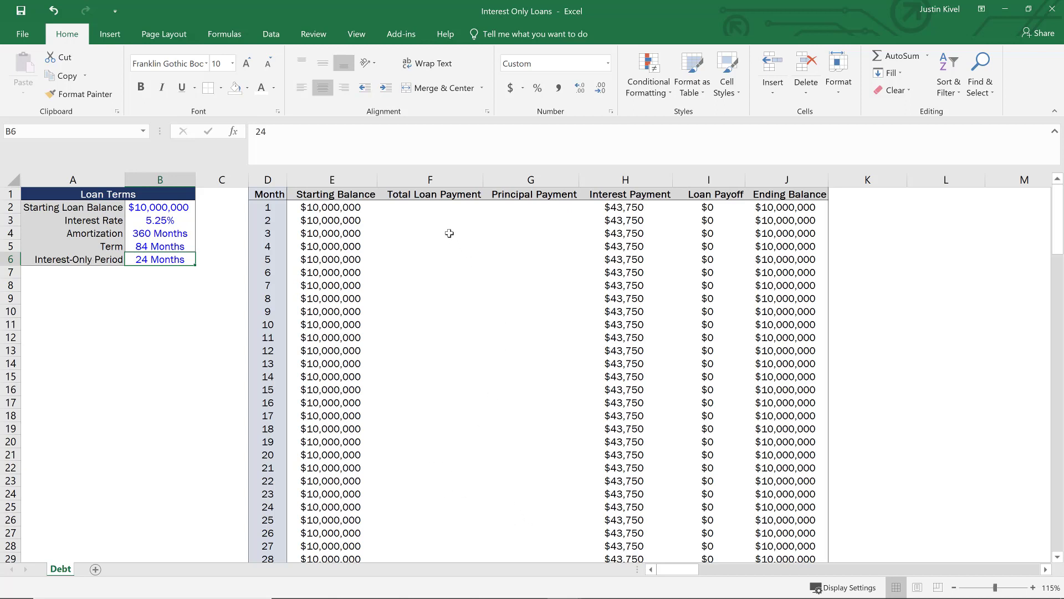
# Step: Start the month 1 Total Loan Payment formula in F2 with =IF(D2>$B$5,0, so payments are zero beyond the loan term
pyautogui.click(433, 206)
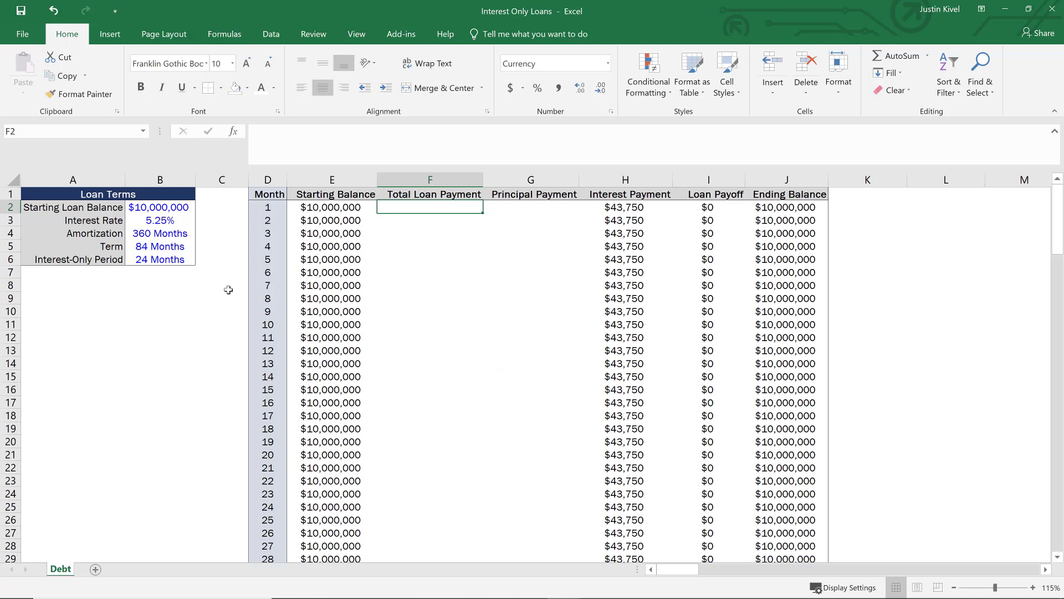
pyautogui.write('=')
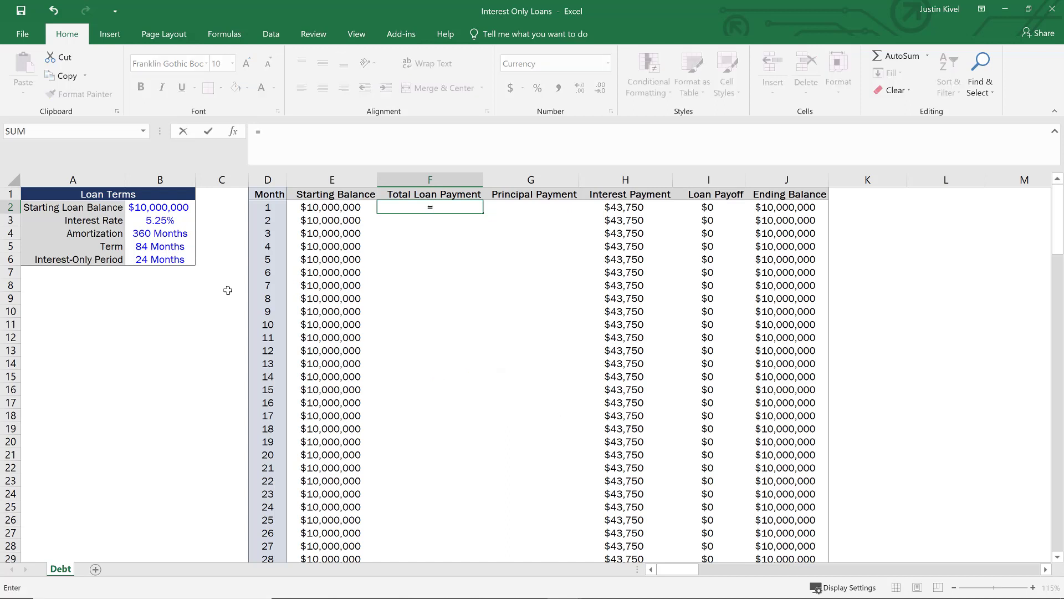
pyautogui.write('if')
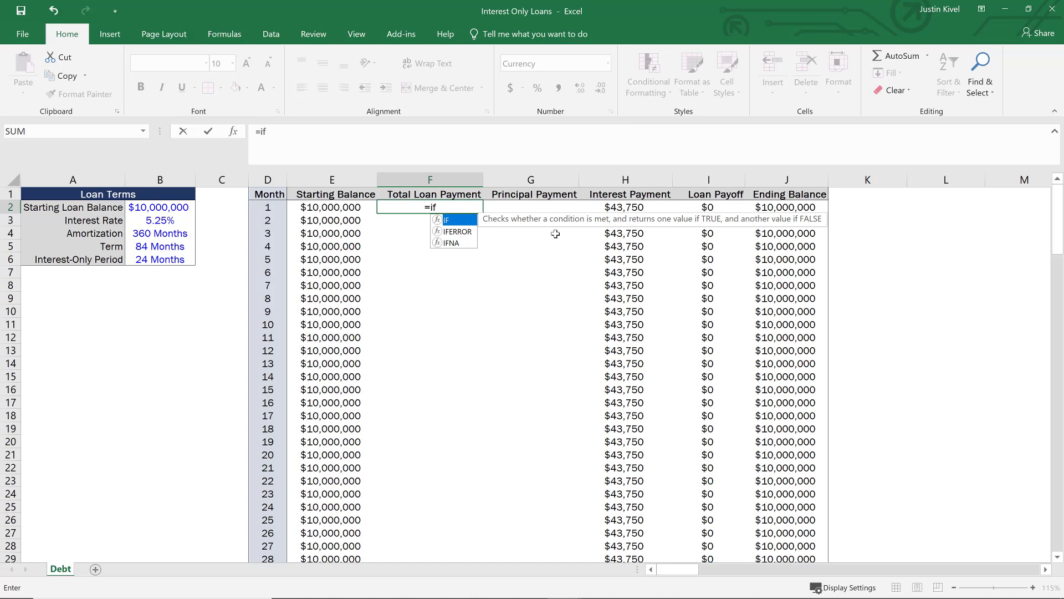
pyautogui.press('Tab')
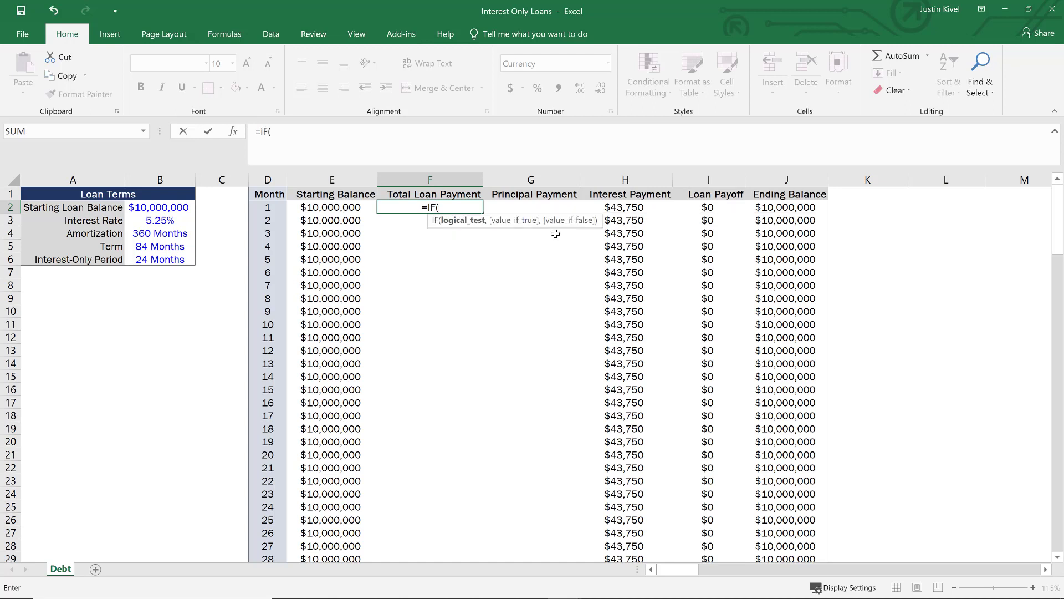
pyautogui.click(263, 205)
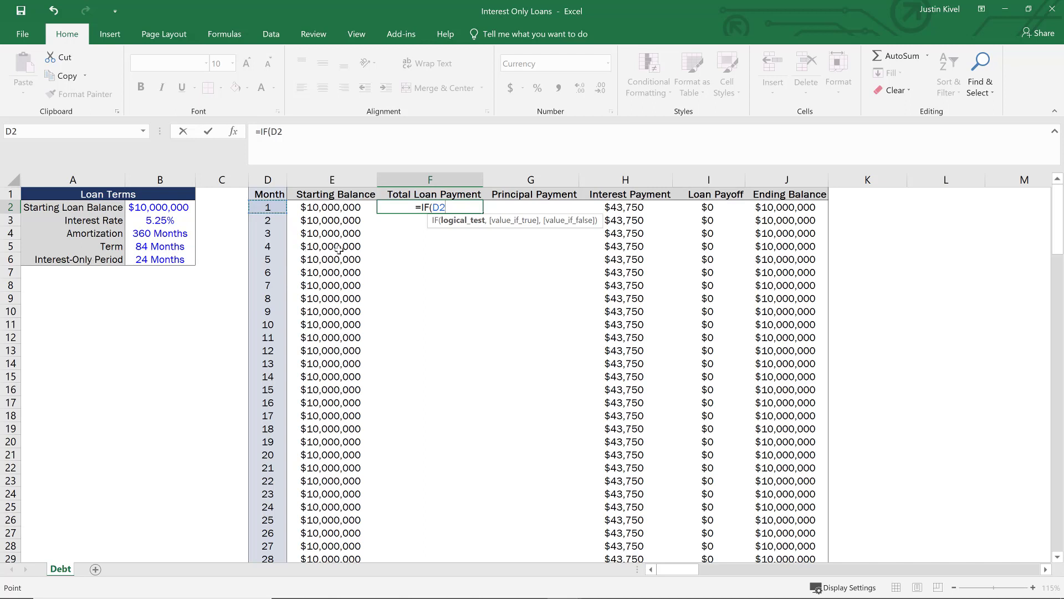
pyautogui.write('>')
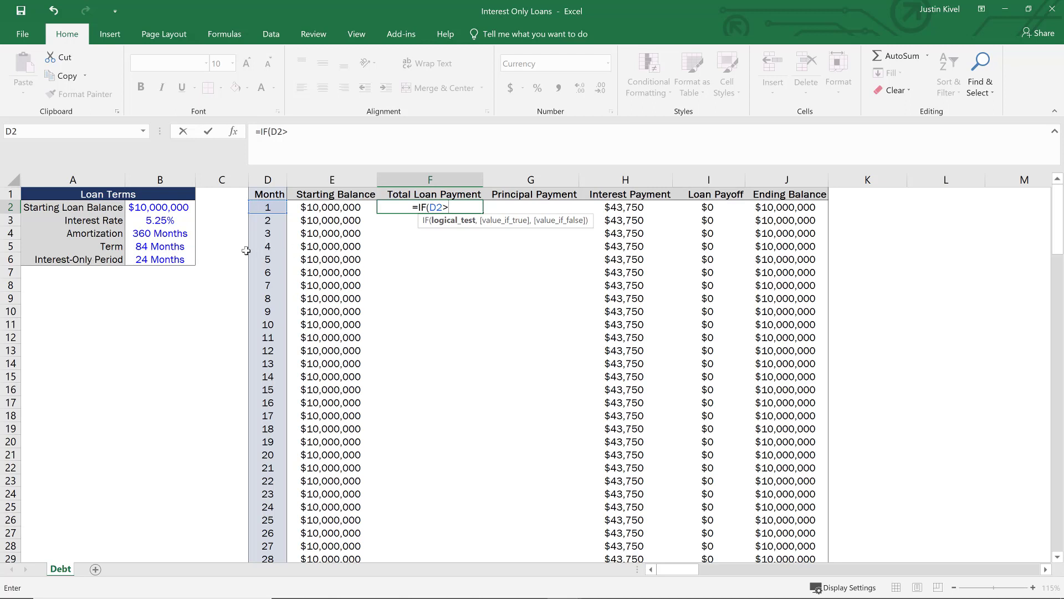
pyautogui.click(187, 245)
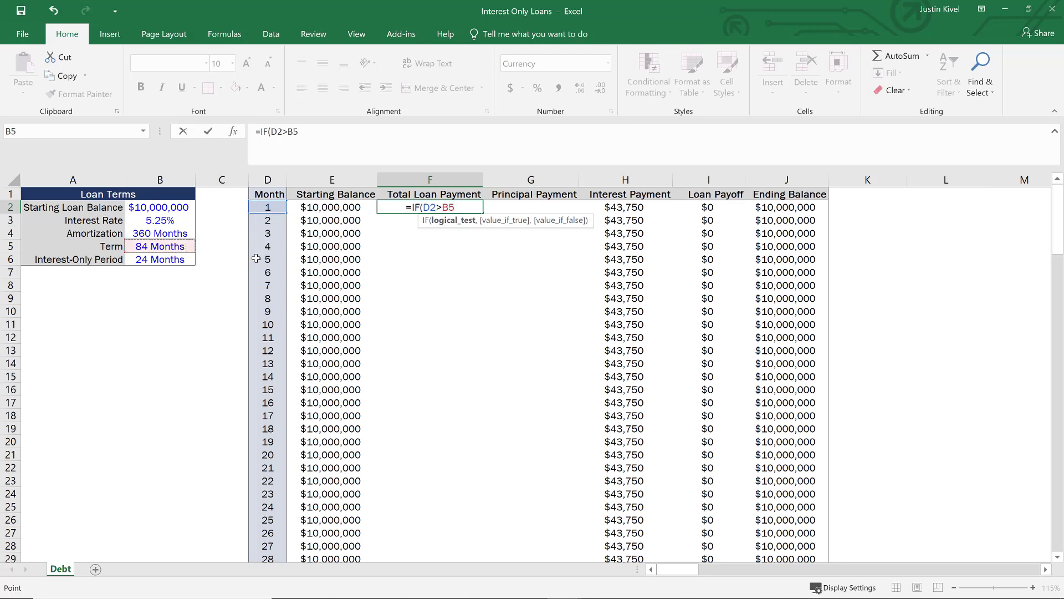
pyautogui.press('F4')
pyautogui.write(',')
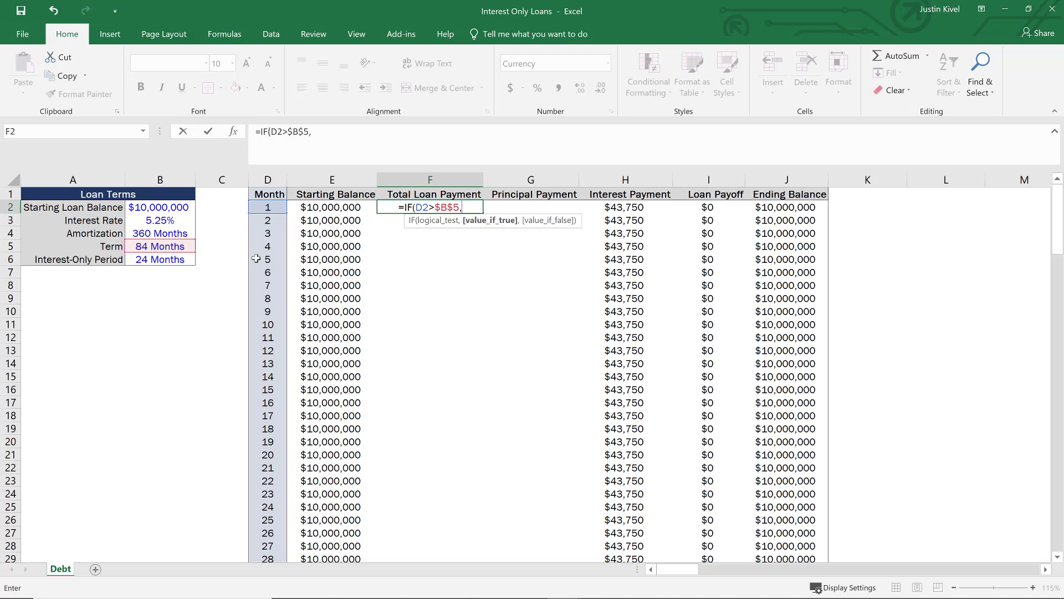
pyautogui.write('0')
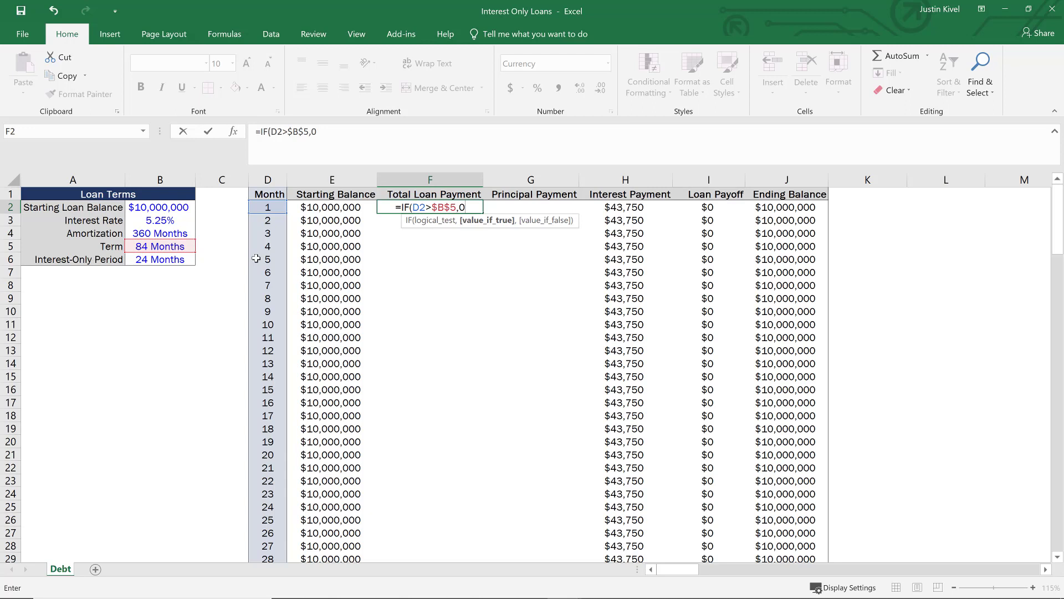
pyautogui.write(',')
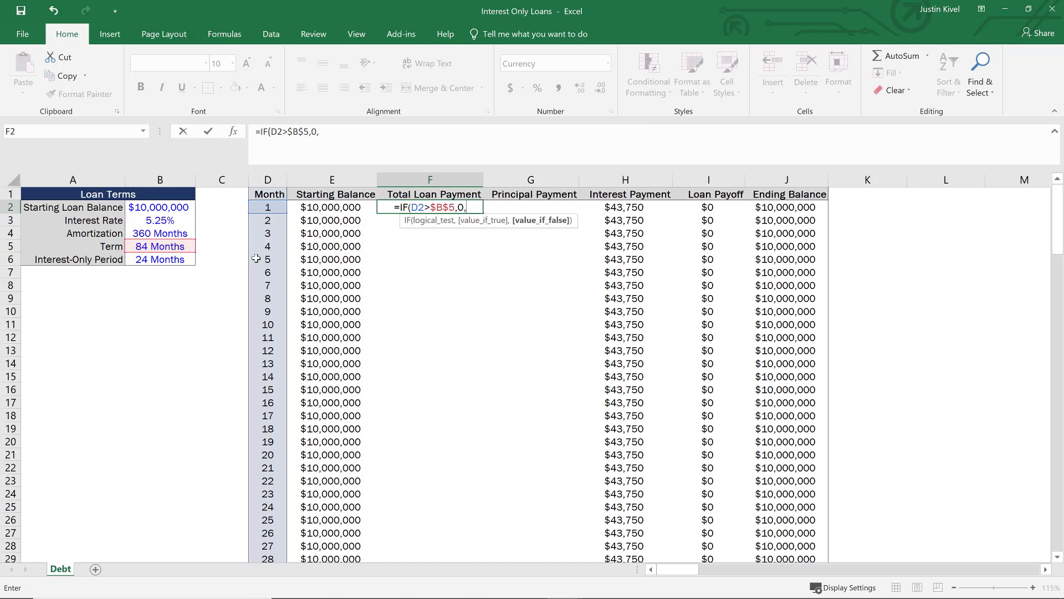
# Step: Nest a second IF in the F2 formula that tests whether the month is within the interest-only period, D2<=$B$6
pyautogui.write('IF(')
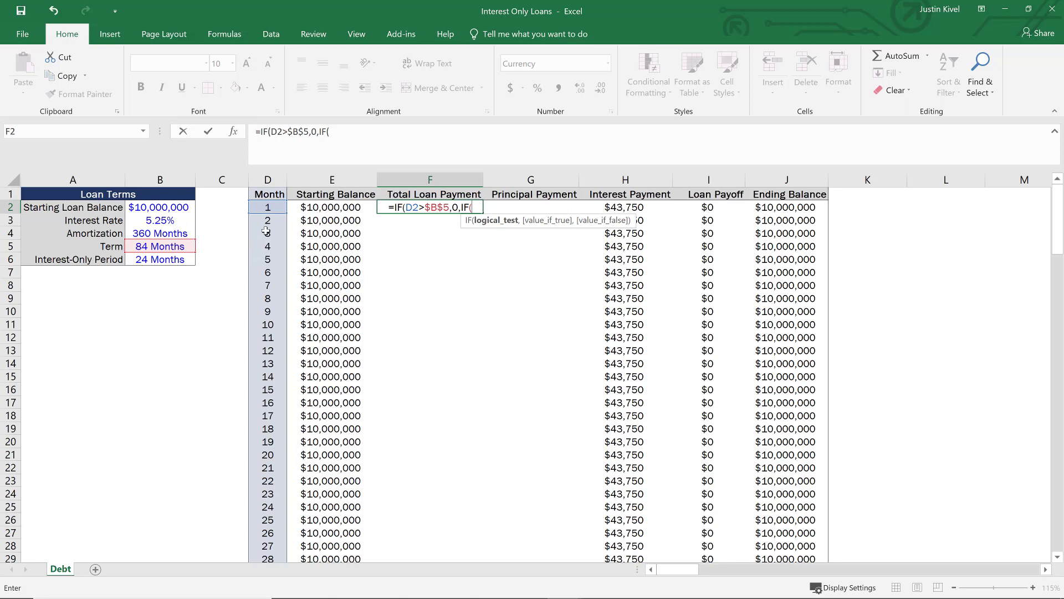
pyautogui.click(269, 207)
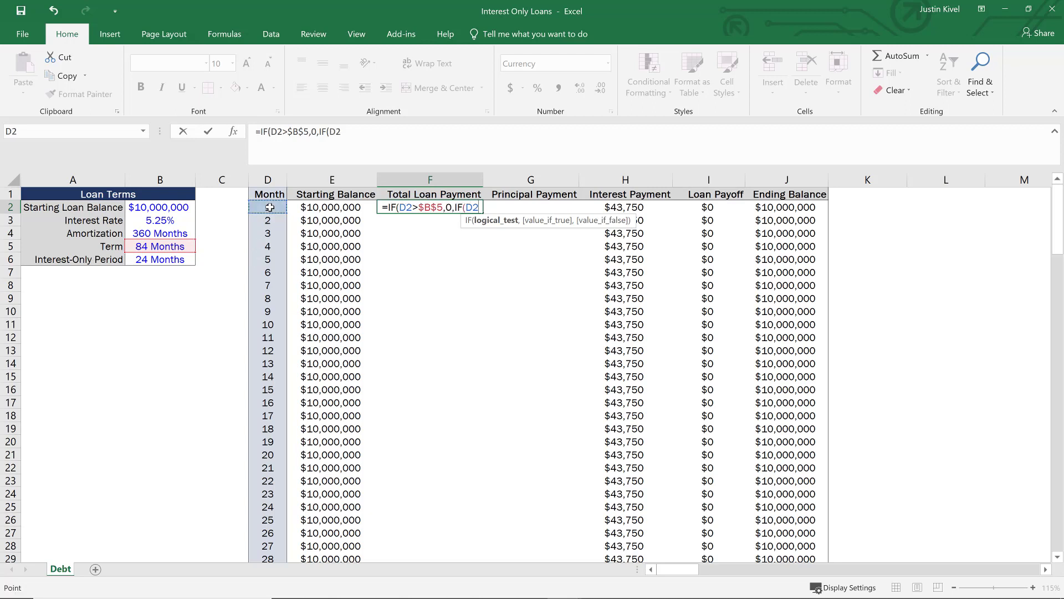
pyautogui.write('<')
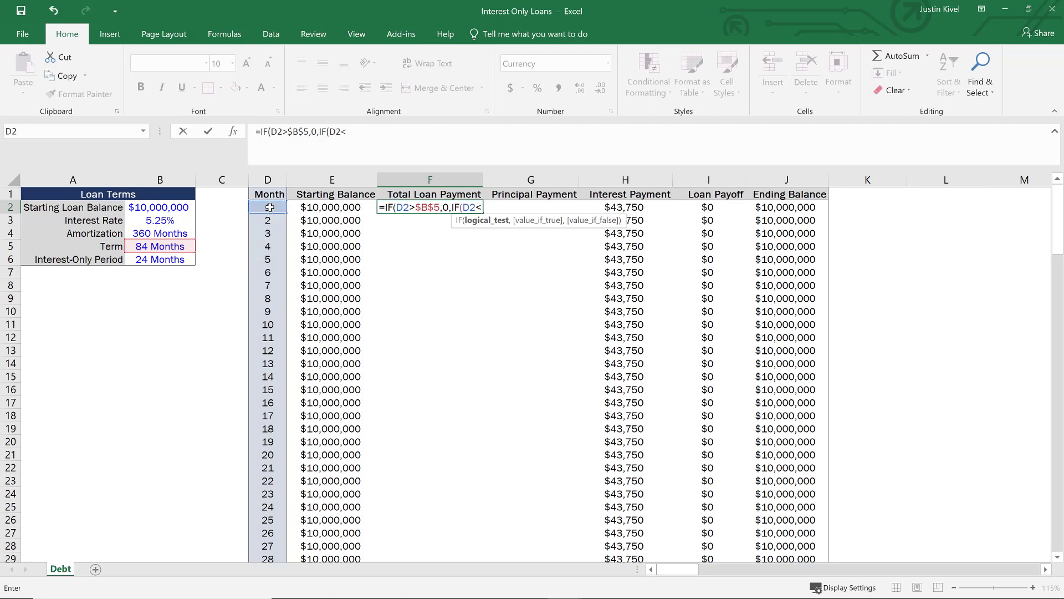
pyautogui.write('=')
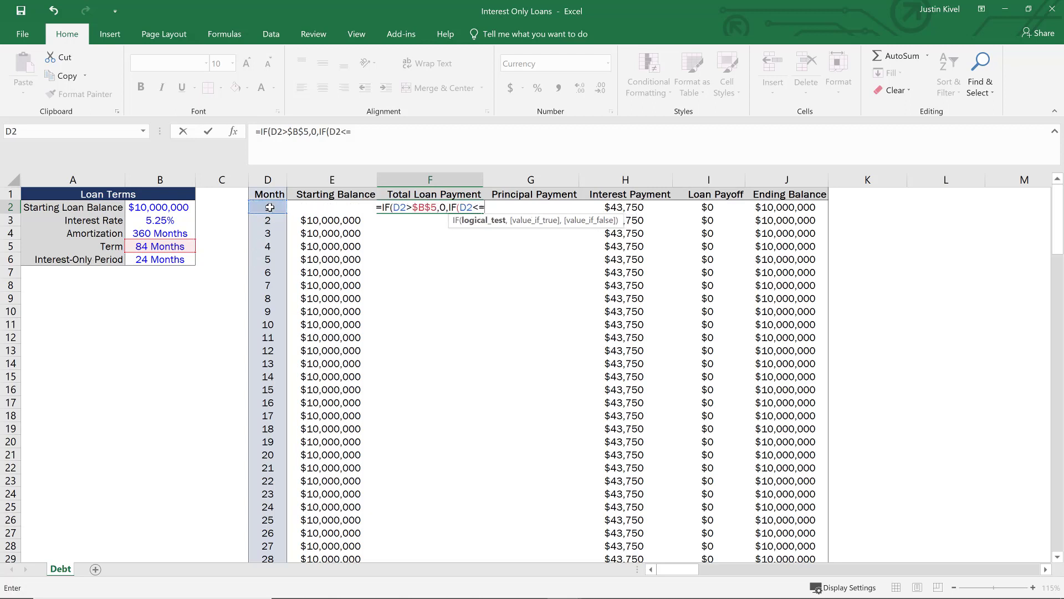
pyautogui.click(178, 260)
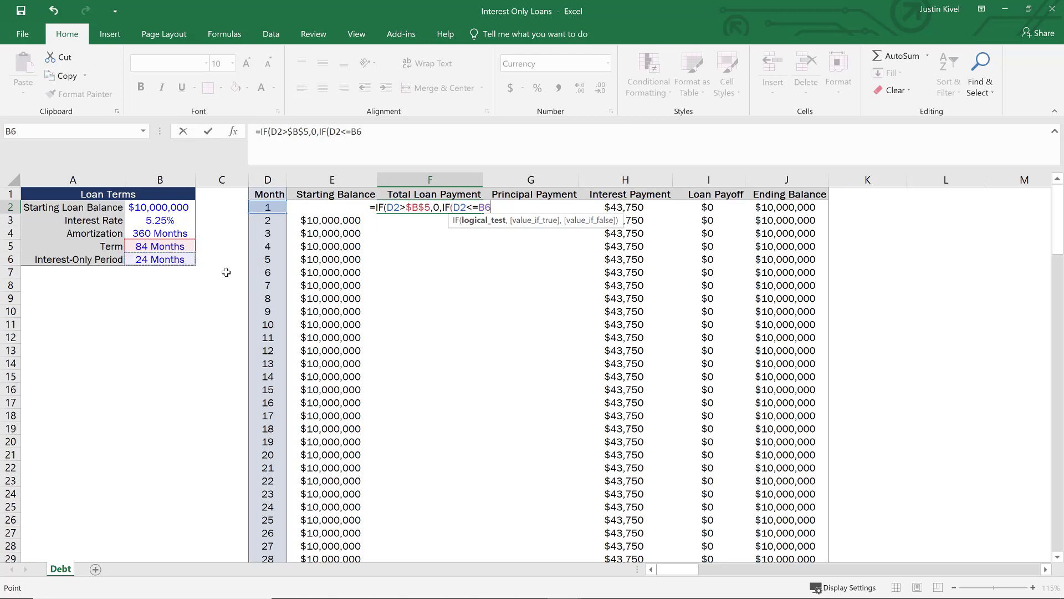
pyautogui.press('F4')
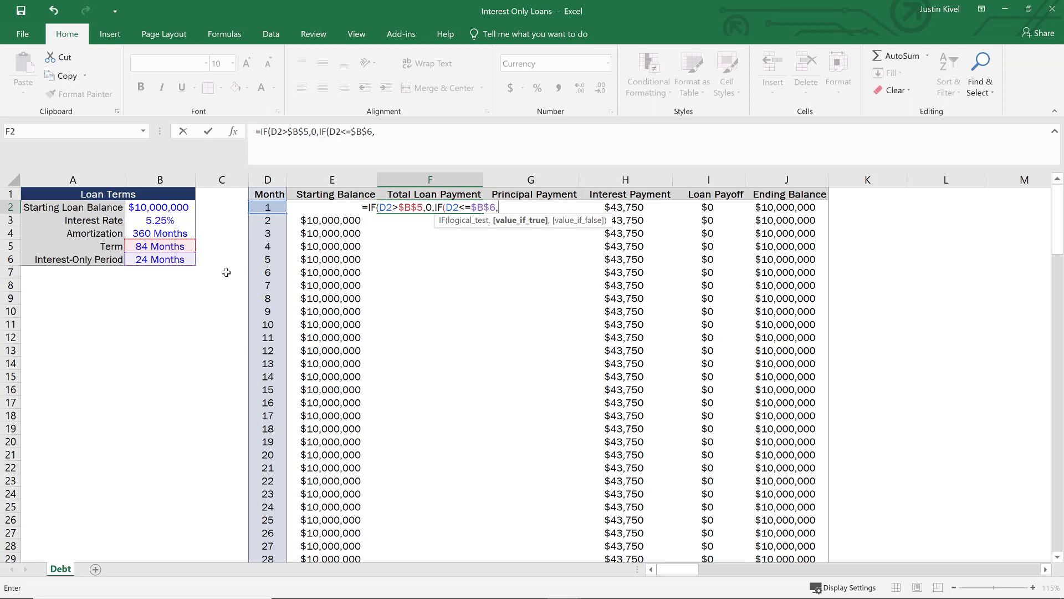
# Step: Enter the monthly interest-only payment E2*$B$3/12 as the nested IF's value when true
pyautogui.press('Left')
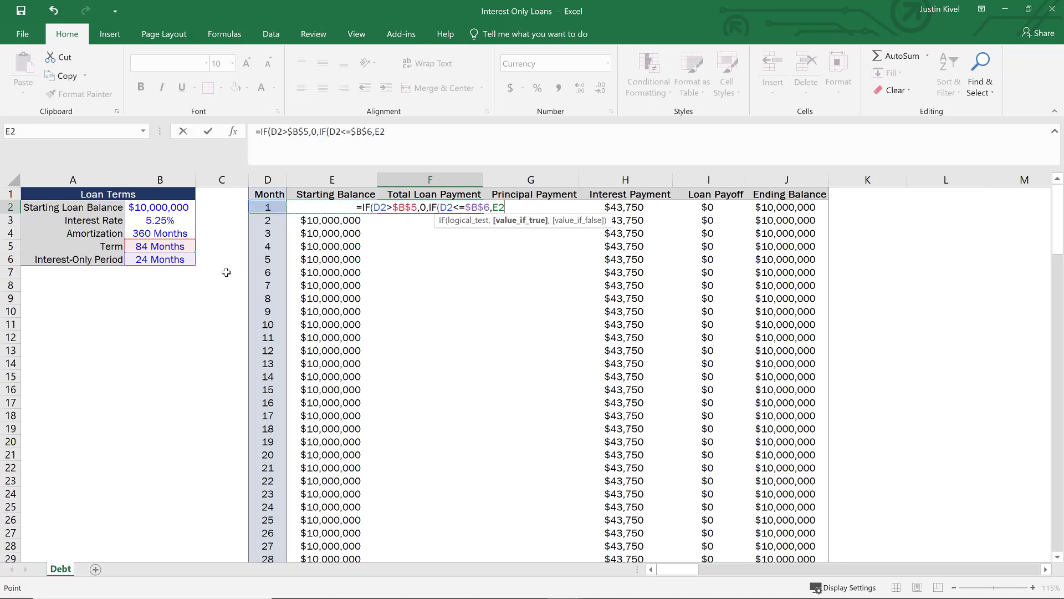
pyautogui.write('*')
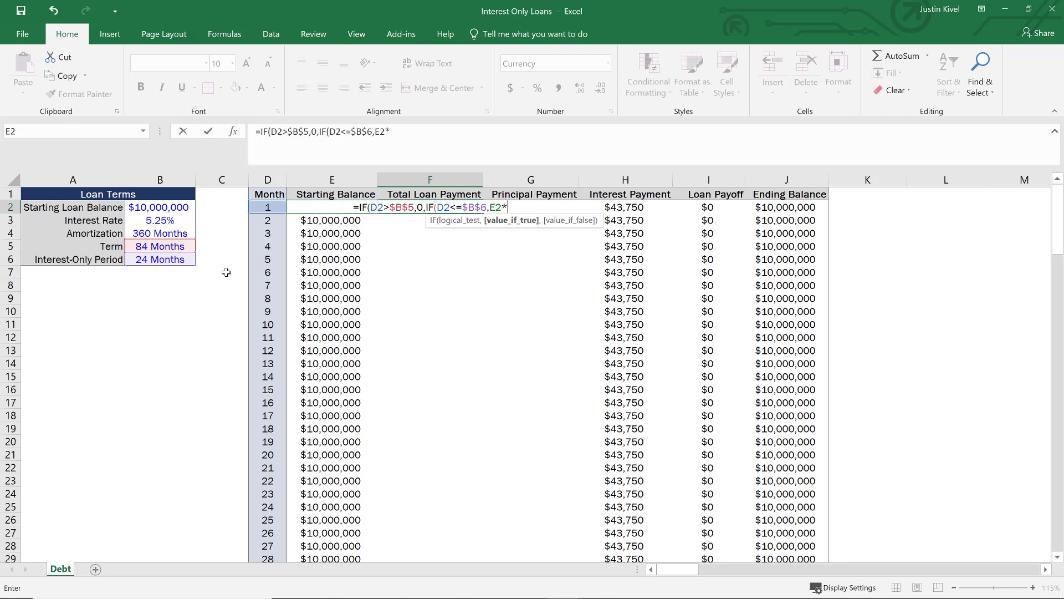
pyautogui.click(176, 221)
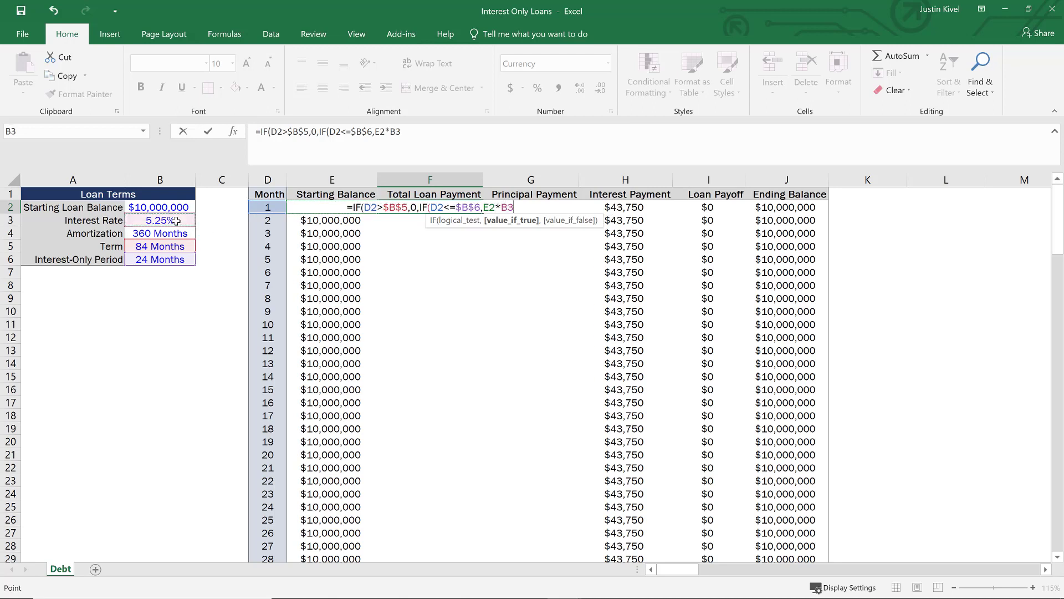
pyautogui.press('F4')
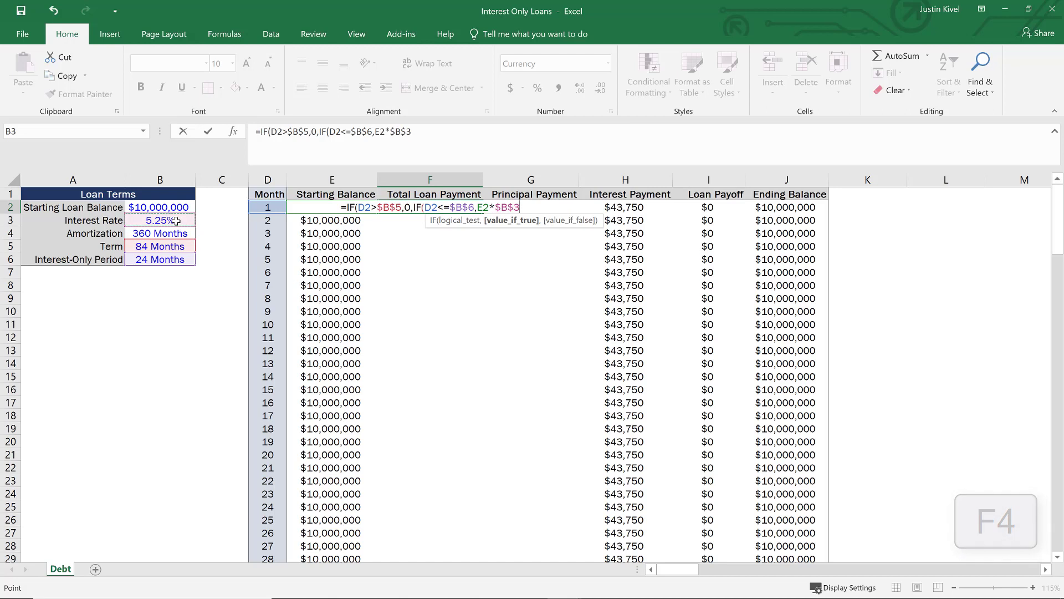
pyautogui.write('/12')
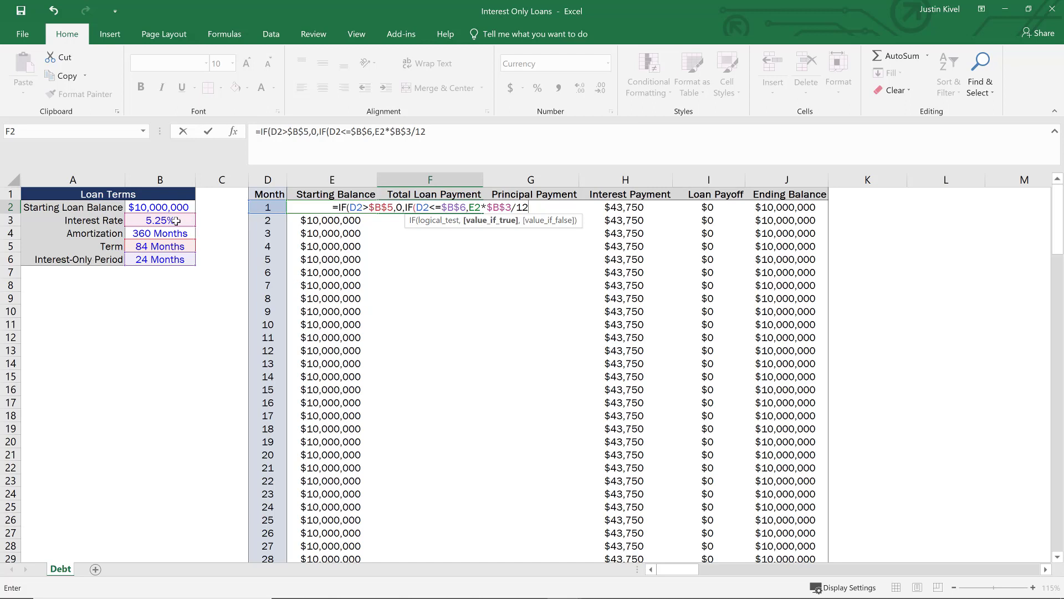
pyautogui.write(',')
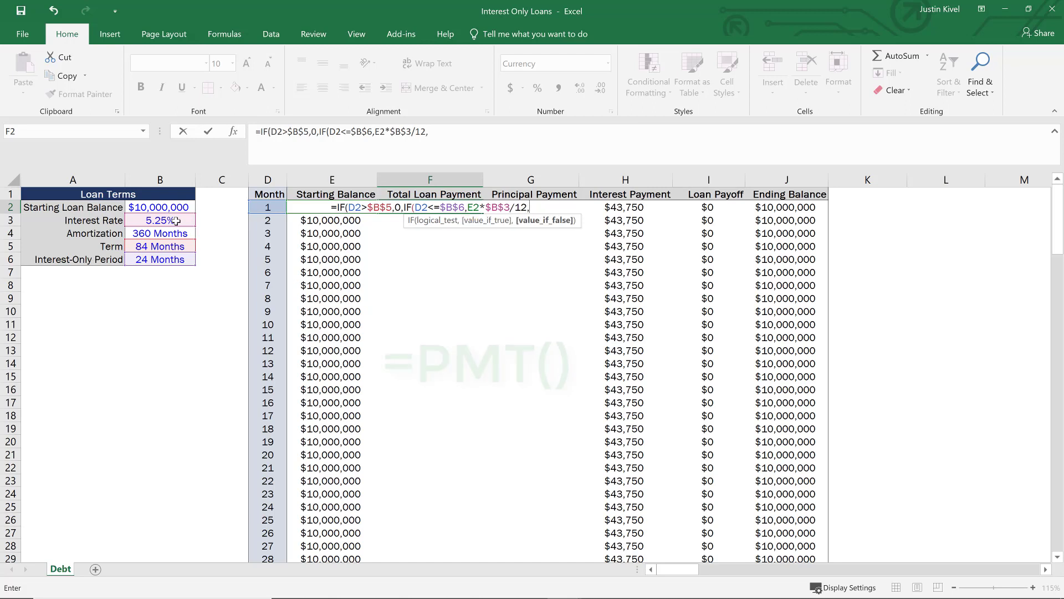
# Step: Nest a PMT function as the second IF's value when false in F2, with the monthly rate $B$3/12 as its rate
pyautogui.write('pmt')
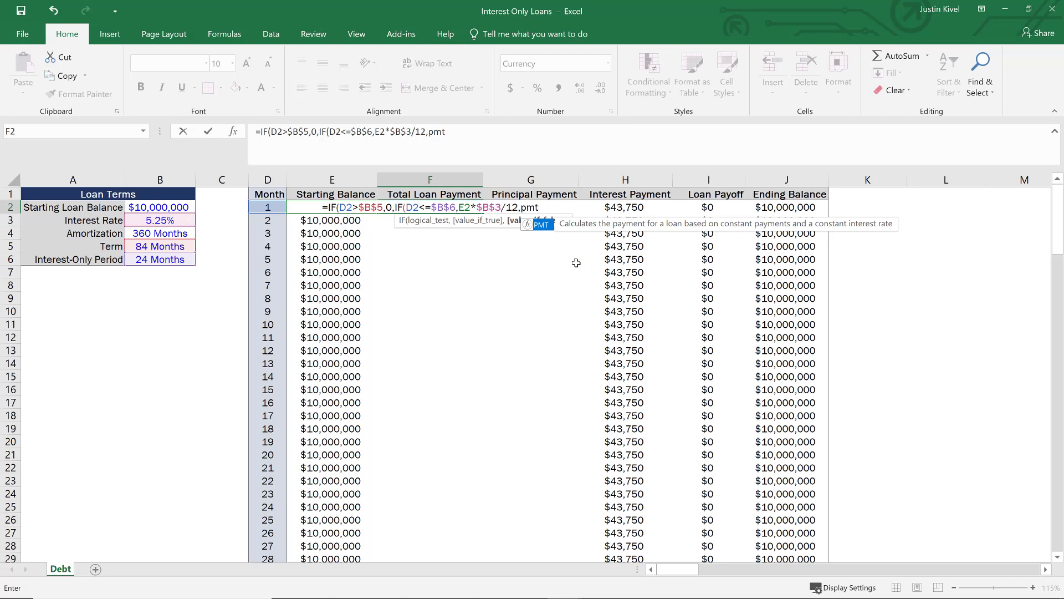
pyautogui.press('Tab')
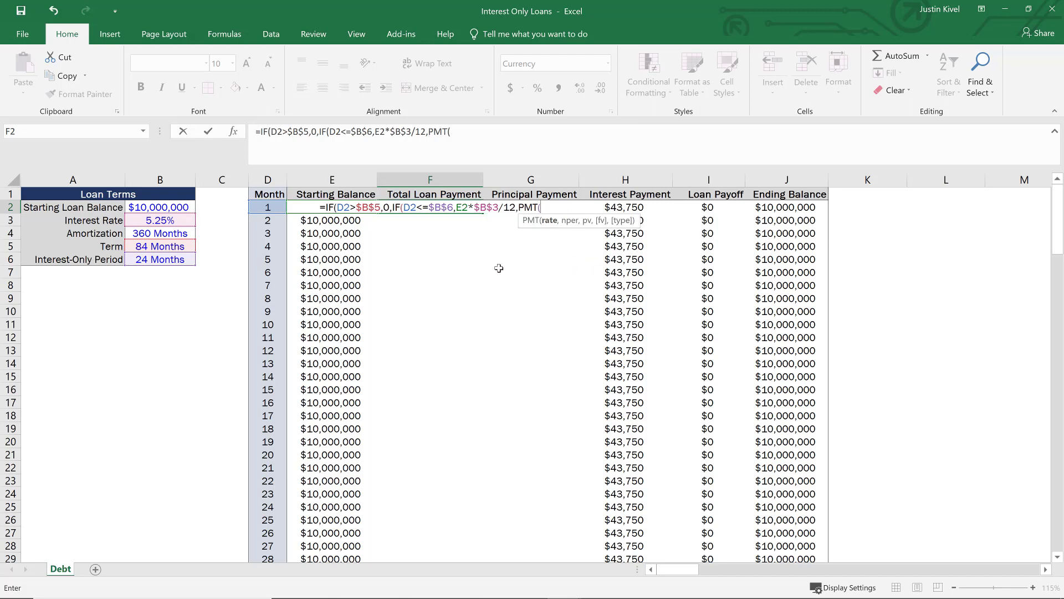
pyautogui.click(171, 218)
pyautogui.press('F4')
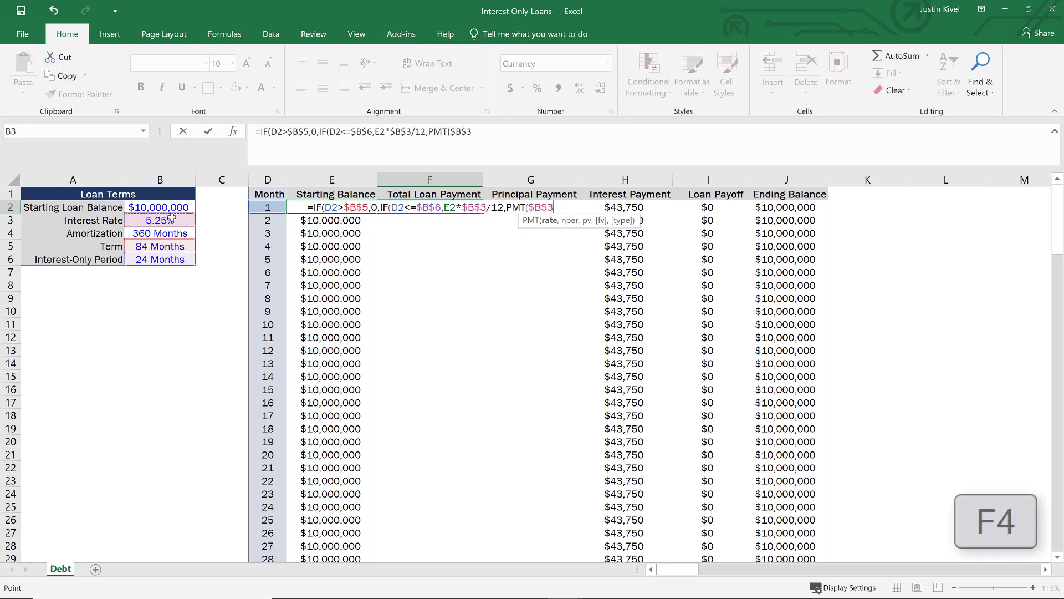
pyautogui.write('/12')
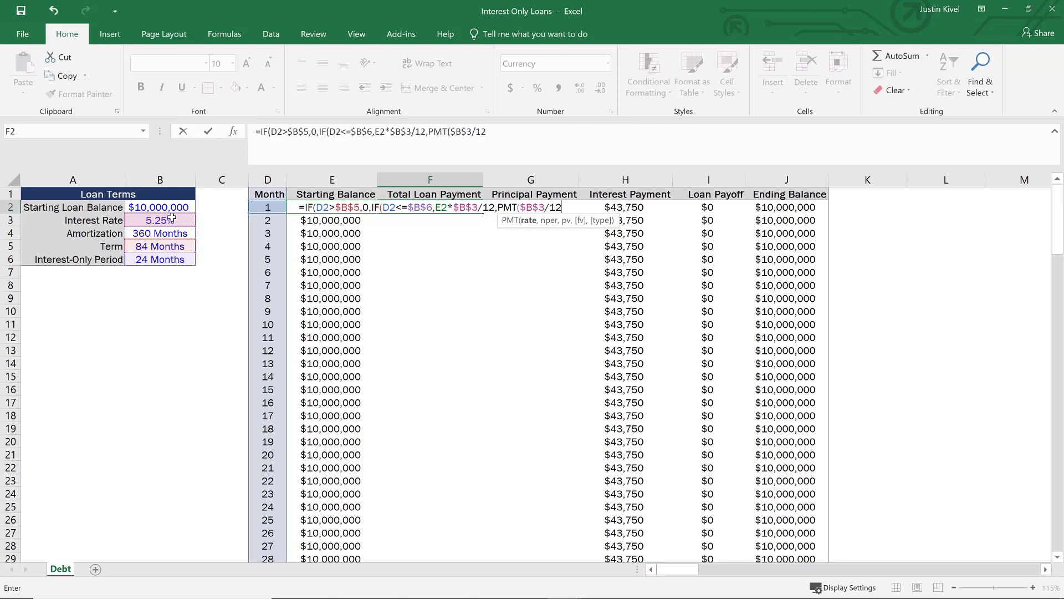
pyautogui.write(',')
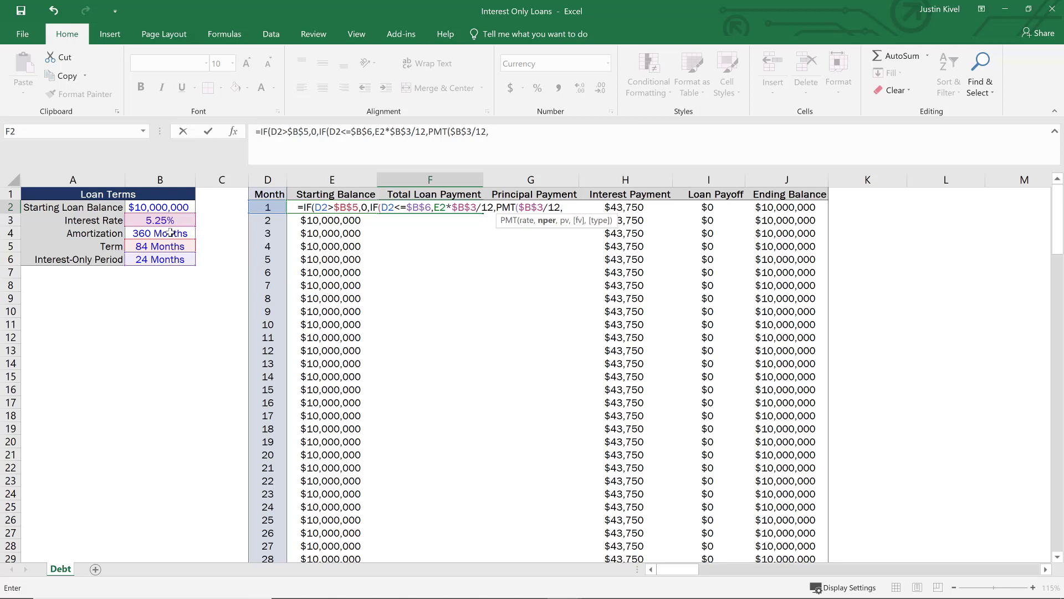
# Step: Set PMT's number of periods to the amortization $B$4 and its present value to the negative starting loan balance, -$B$2
pyautogui.click(170, 234)
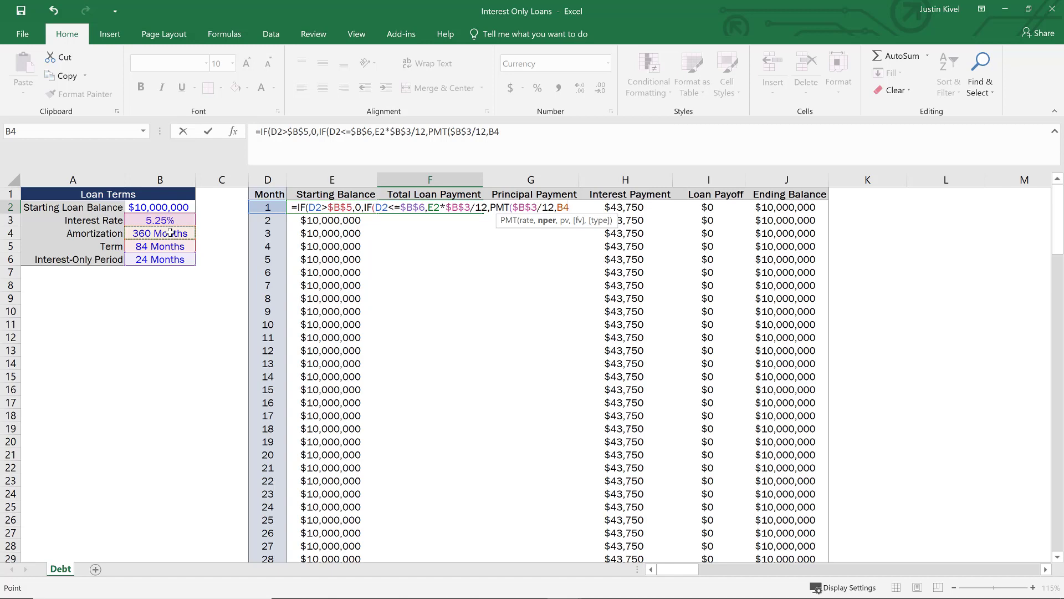
pyautogui.press('F4')
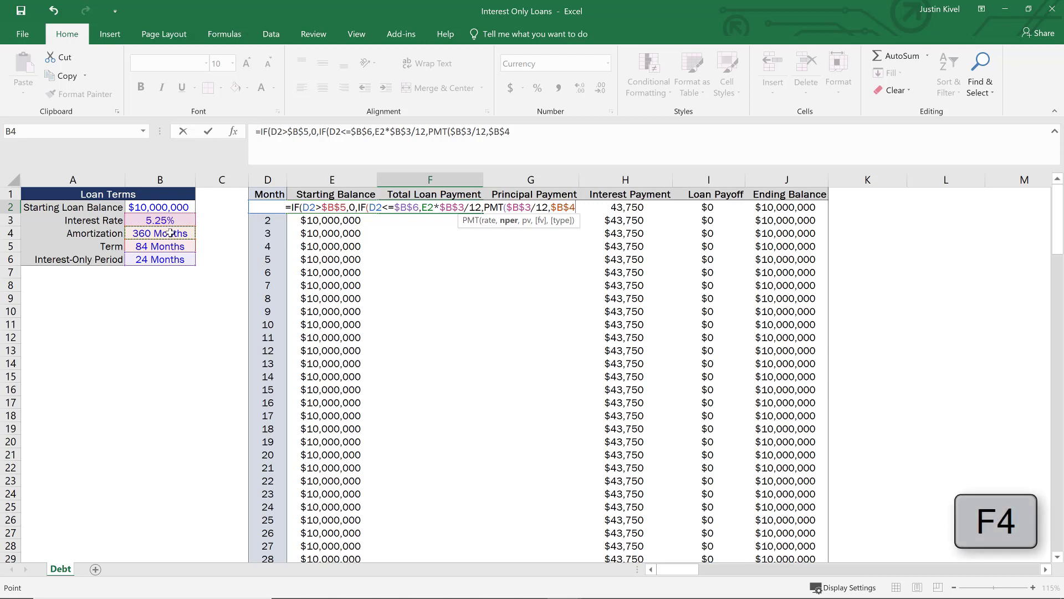
pyautogui.write(',')
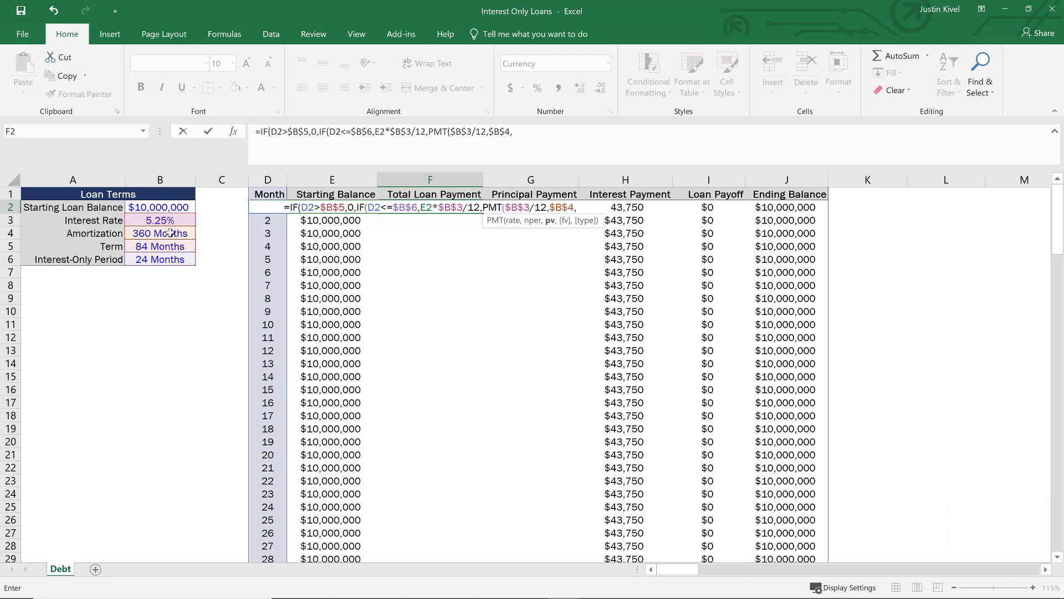
pyautogui.write('-')
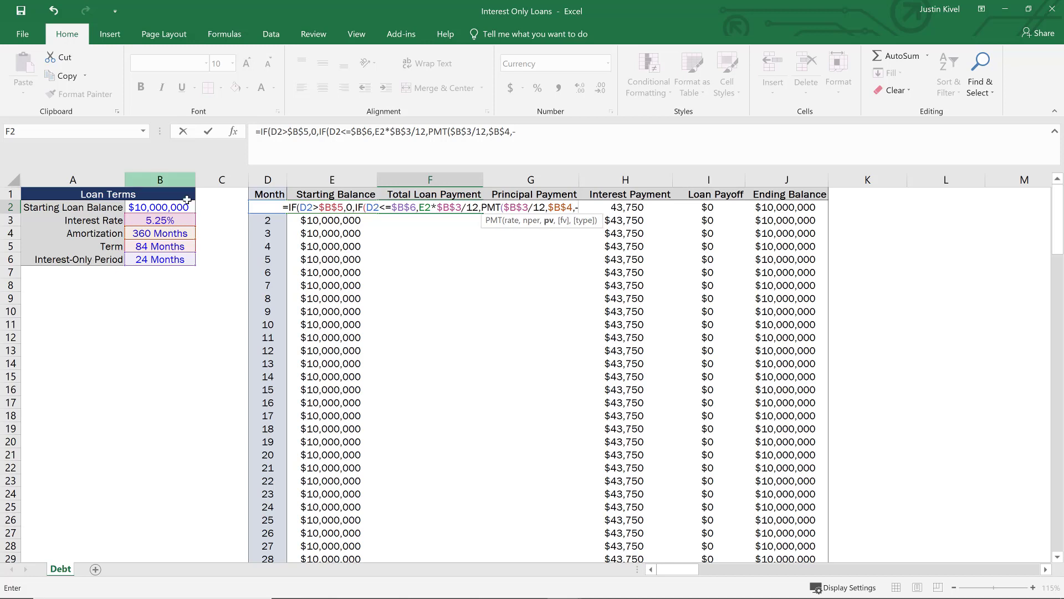
pyautogui.click(187, 207)
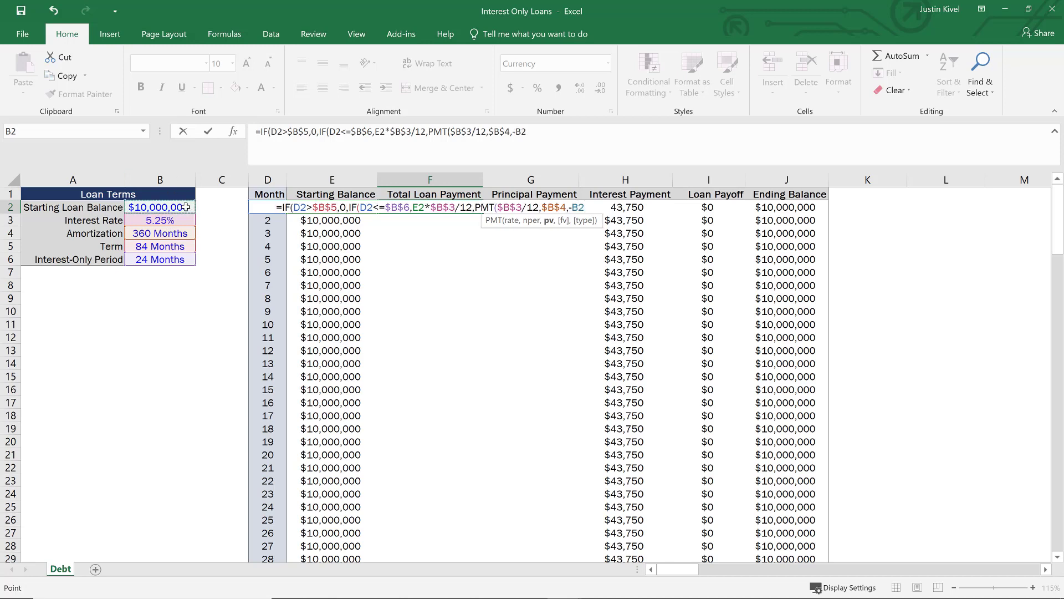
pyautogui.press('F4')
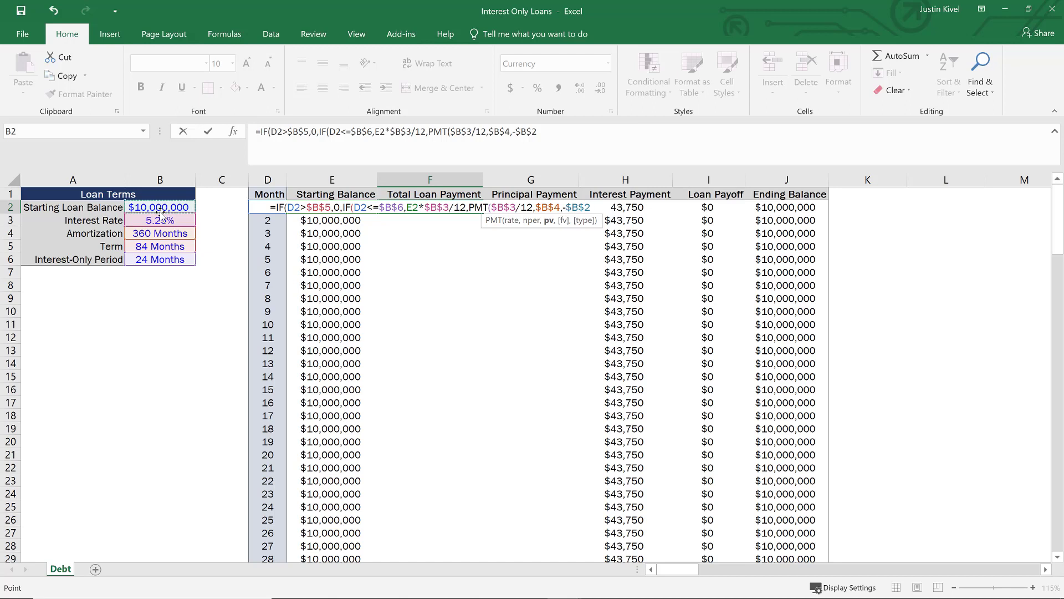
pyautogui.write(',')
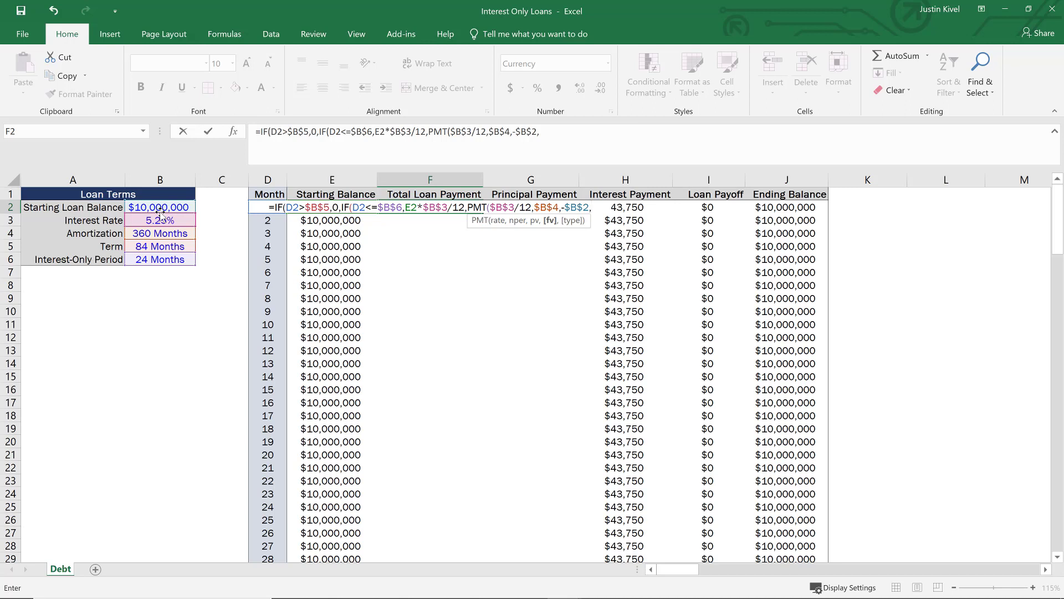
# Step: Leave PMT's future value blank, set its type to 0, and close and commit the F2 formula
pyautogui.write(',')
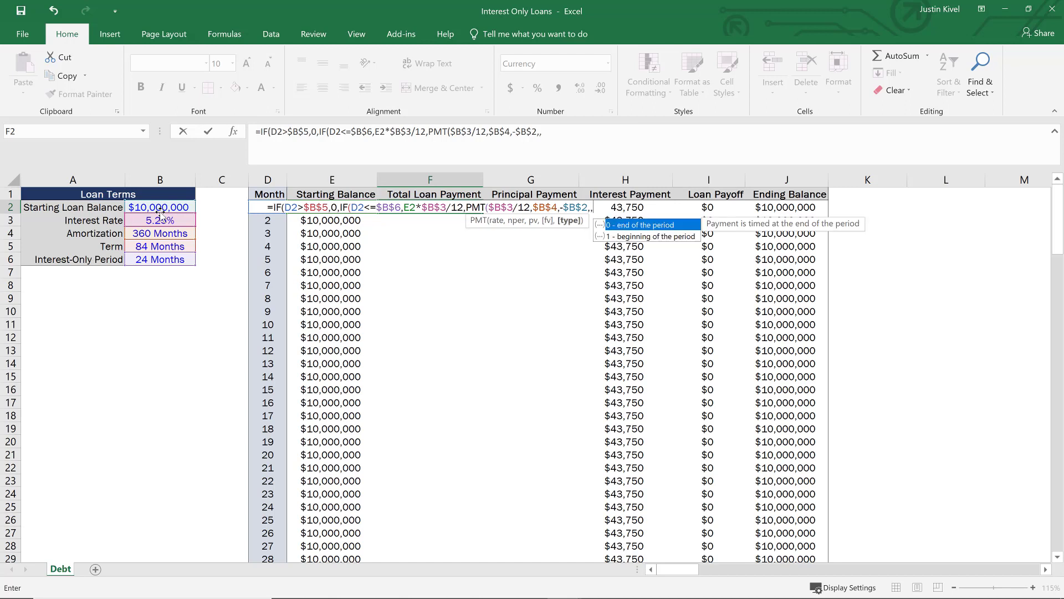
pyautogui.write('0)')
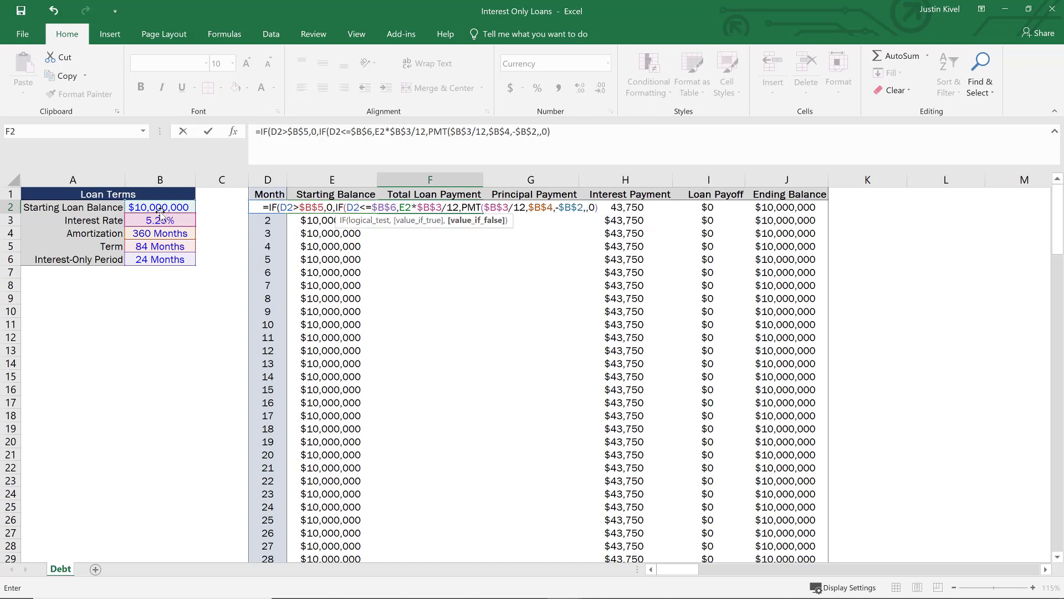
pyautogui.write('))')
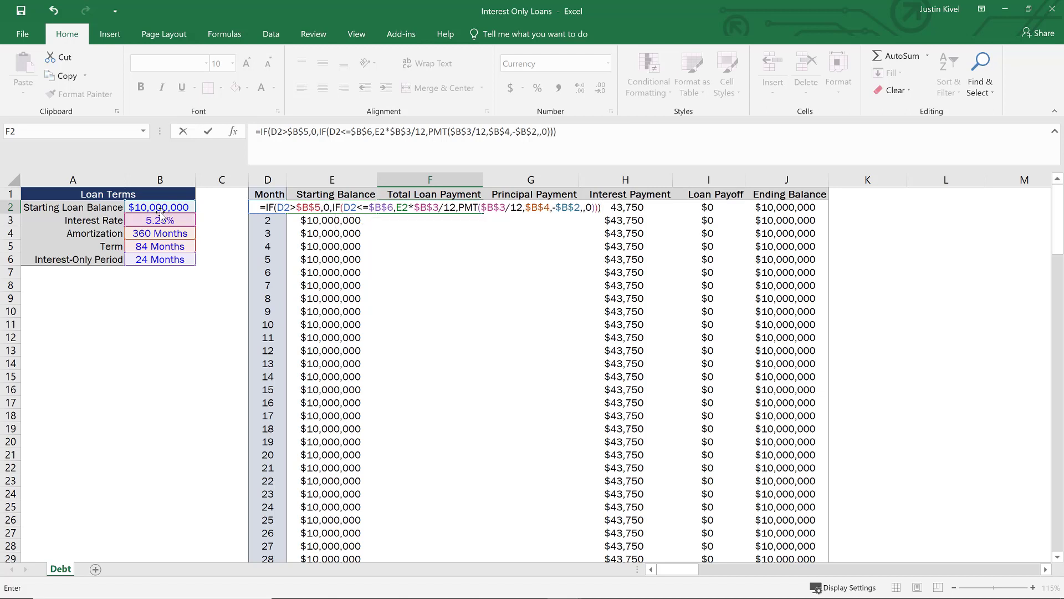
pyautogui.hotkey('ctrl', 'Return')
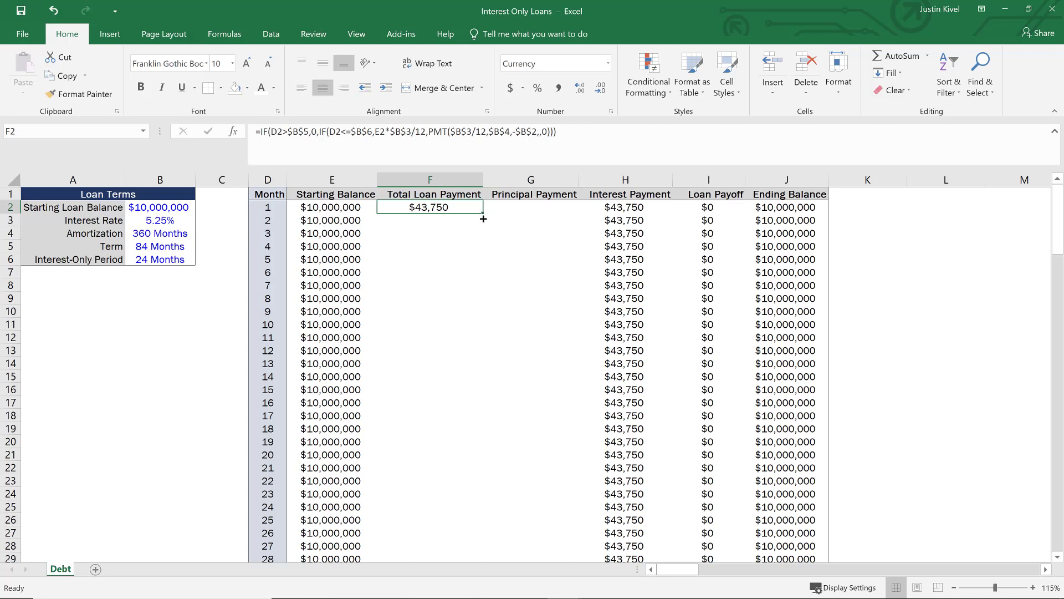
# Step: Fill the F2 Total Loan Payment formula down through month 132 and check the payments along the column
pyautogui.moveTo(483, 213); pyautogui.dragTo(482, 211)
pyautogui.doubleClick(483, 213)
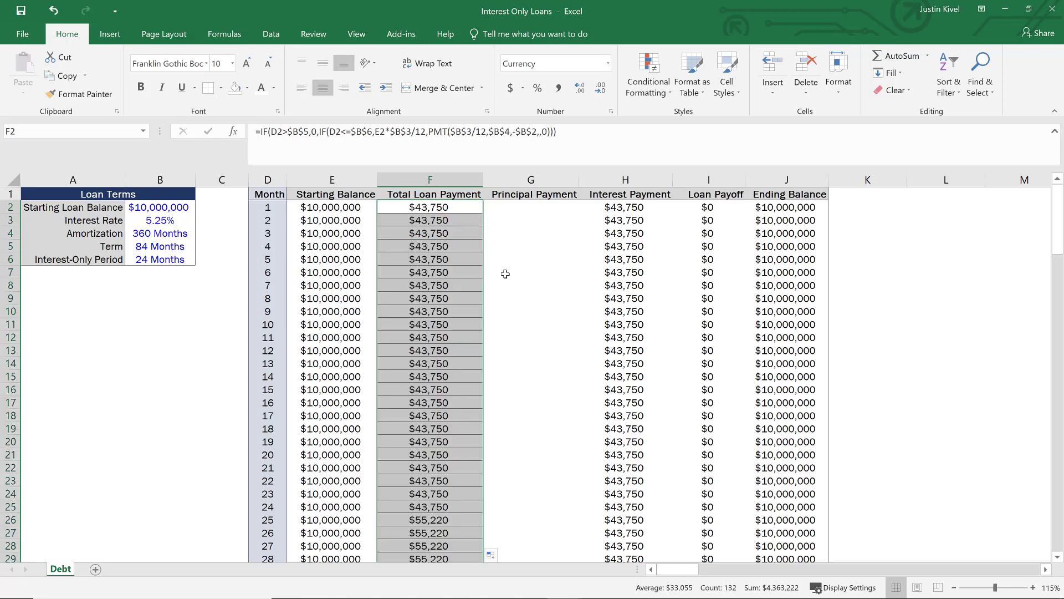
pyautogui.scroll(-5, 496, 299)
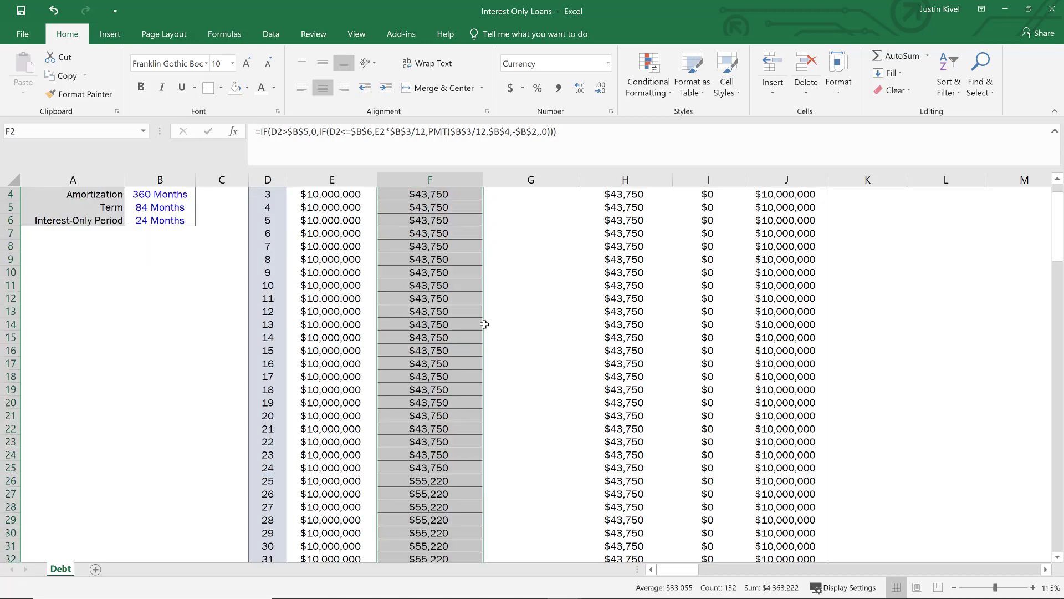
pyautogui.click(430, 328)
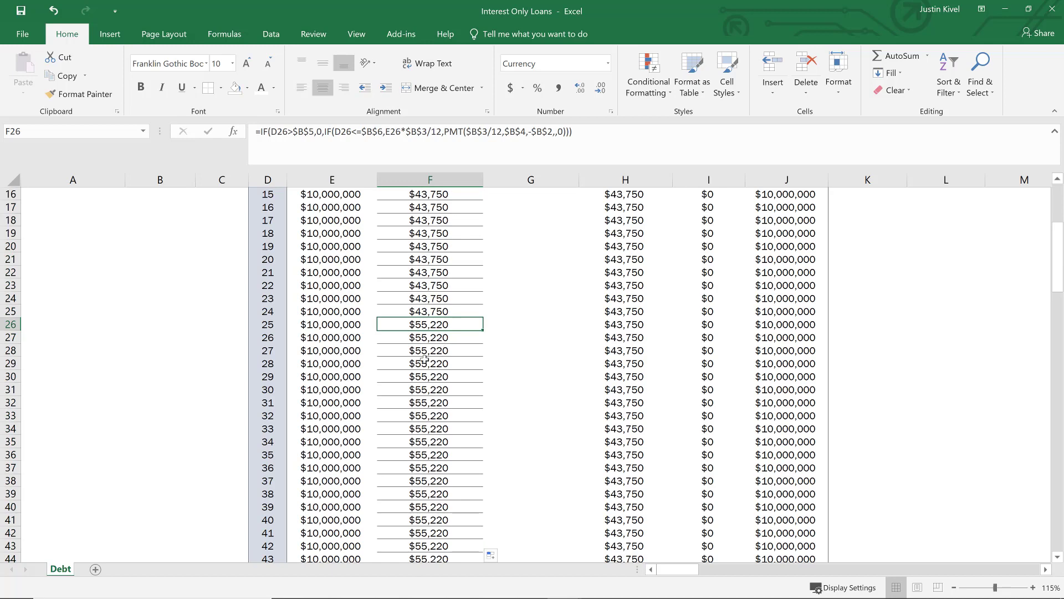
pyautogui.scroll(-8, 430, 349)
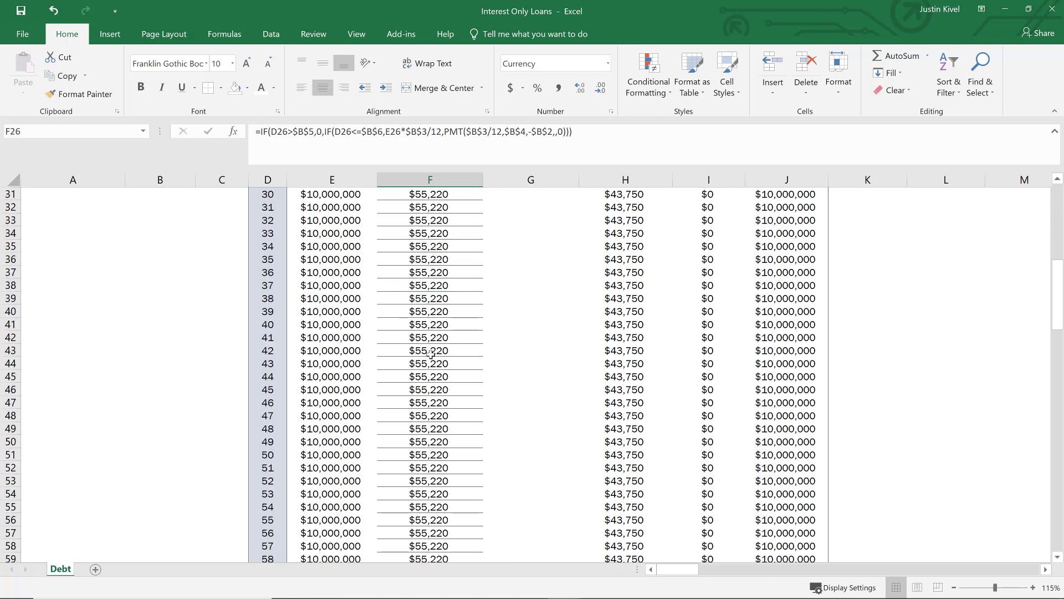
pyautogui.click(432, 352)
pyautogui.hotkey('ctrl', 'Down')
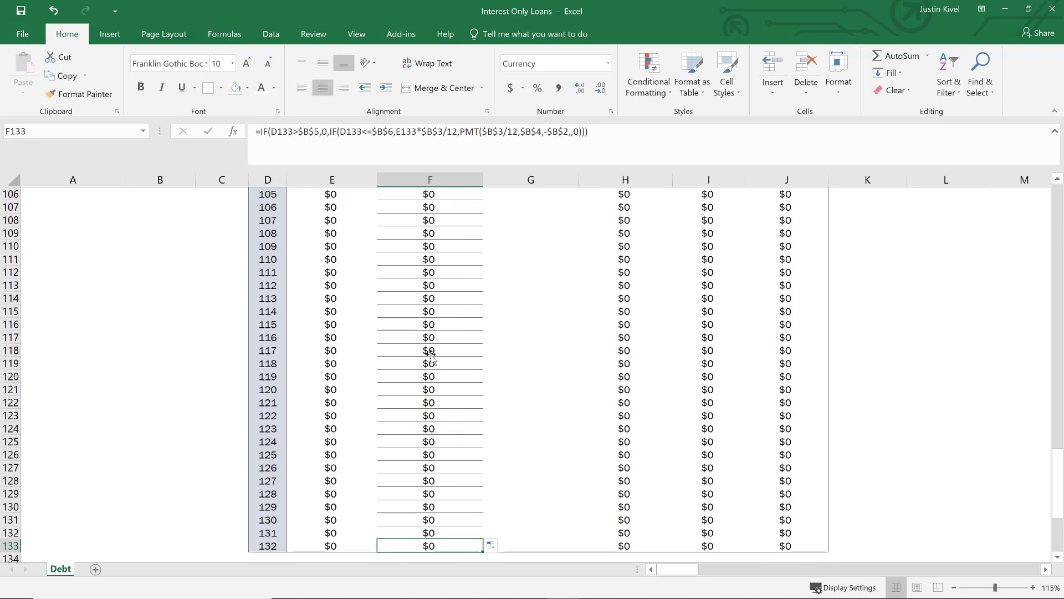
pyautogui.hotkey('ctrl', 'Up')
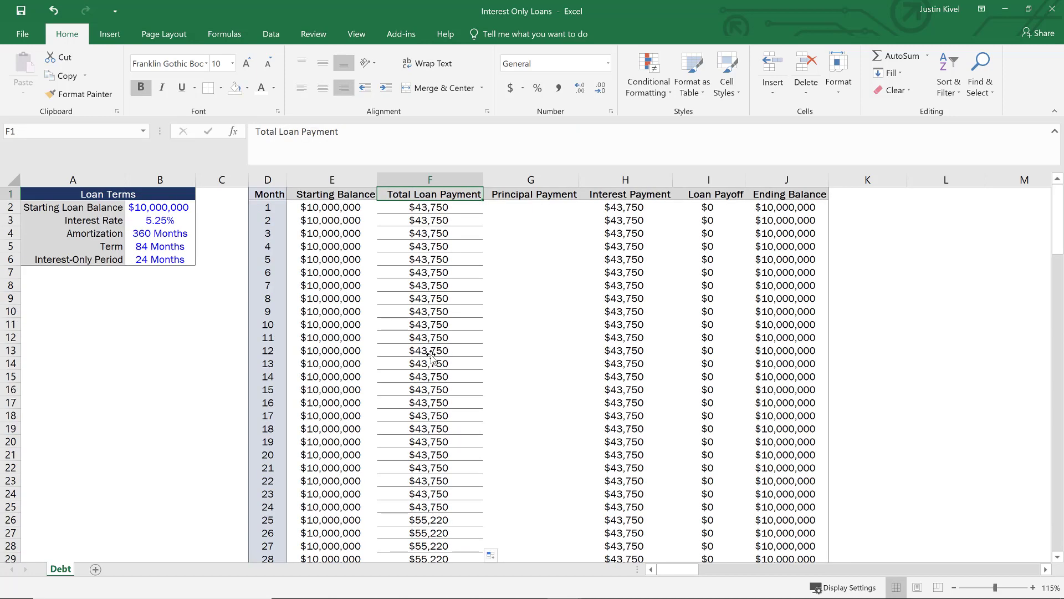
# Step: Remove the horizontal borders between the cells of the Total Loan Payment column, F2 through F133
pyautogui.press('Down')
pyautogui.hotkey('ctrl', 'shift', 'Down')
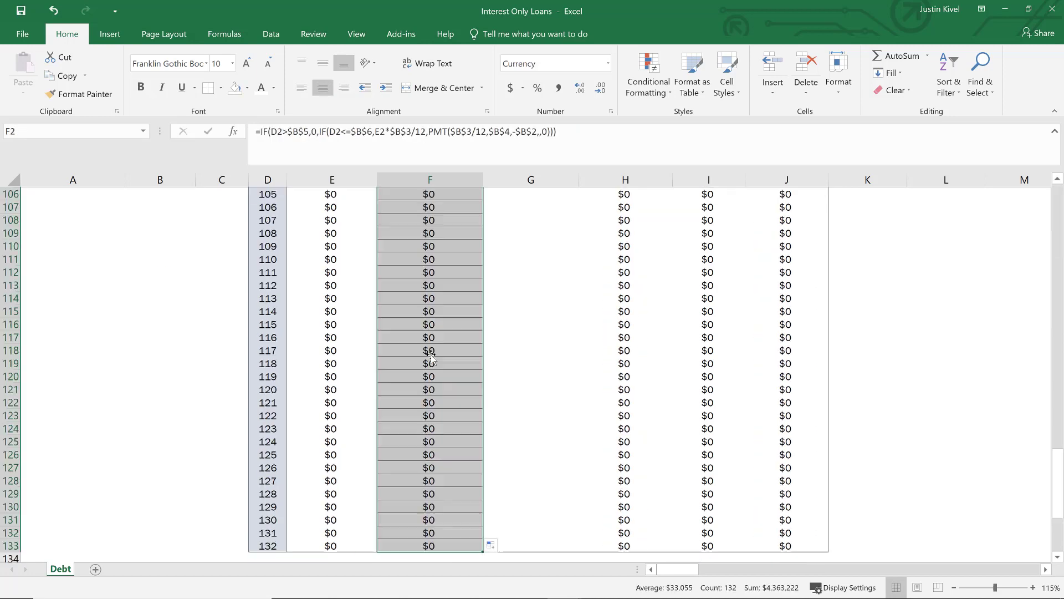
pyautogui.hotkey('ctrl', '1')
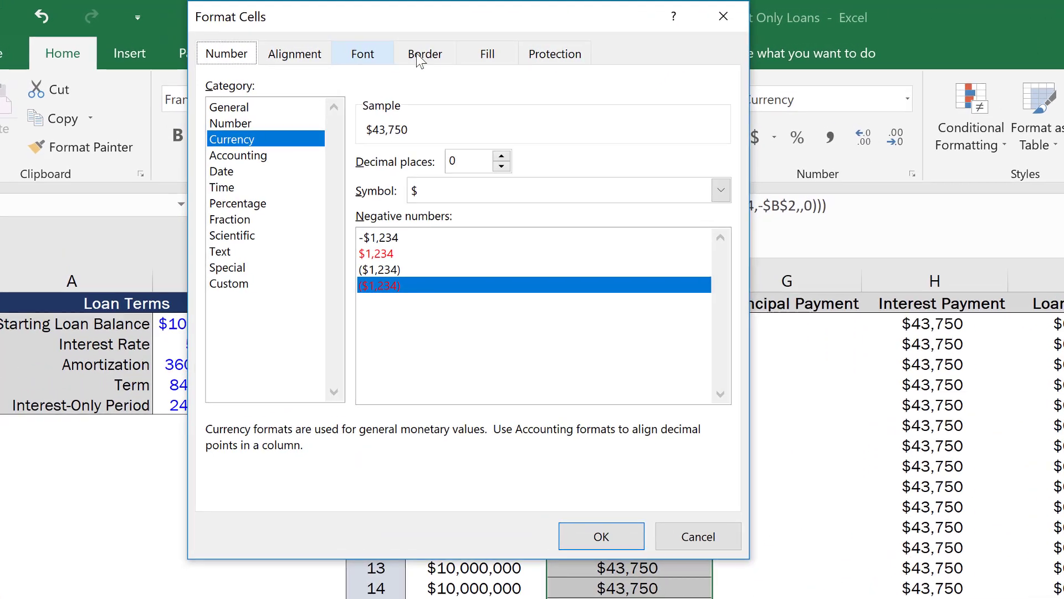
pyautogui.click(383, 47)
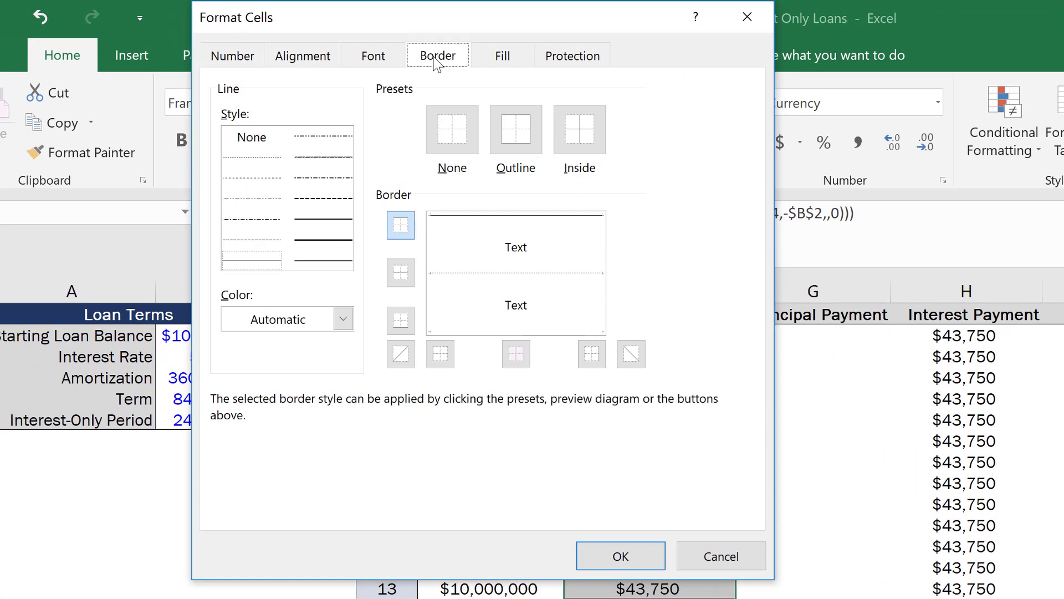
pyautogui.click(464, 274)
pyautogui.click(464, 274)
pyautogui.click(621, 556)
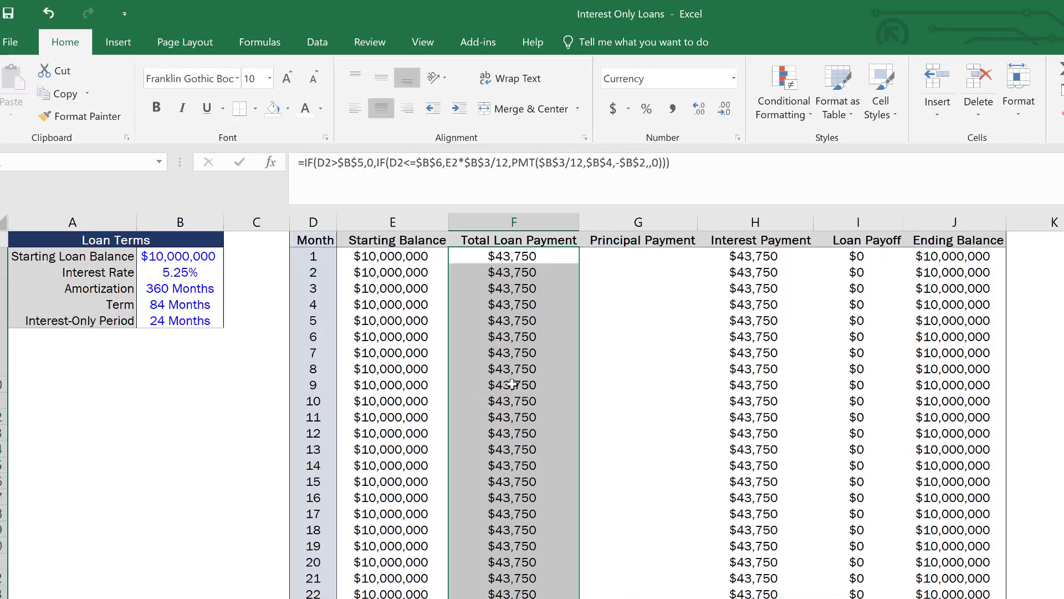
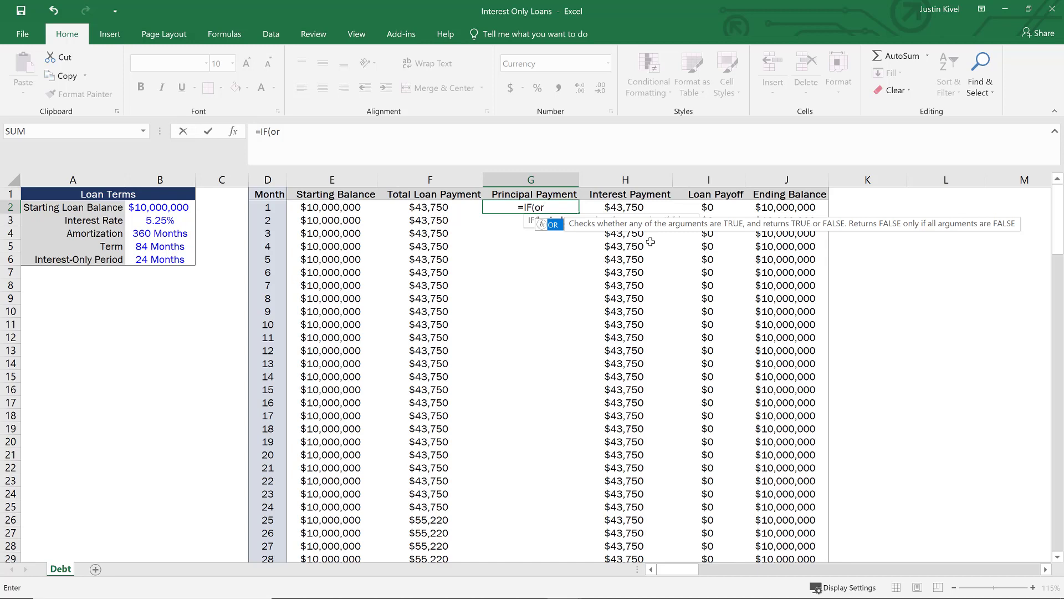
# Step: Put an OR test inside the month 1 Principal Payment IF formula in G2, with D2>$B$5 as its first condition
pyautogui.press('Tab')
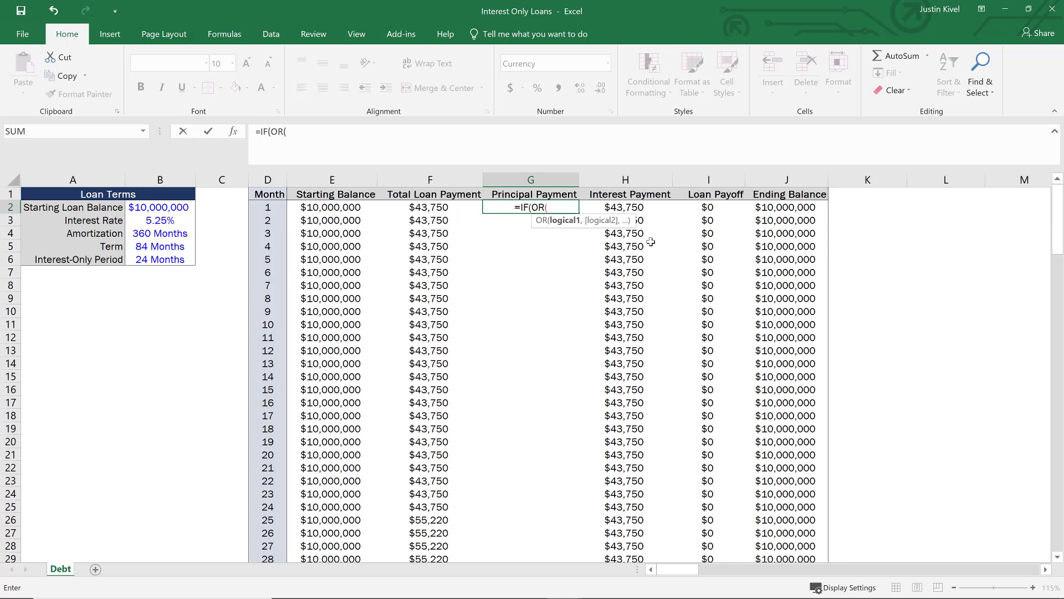
pyautogui.click(273, 209)
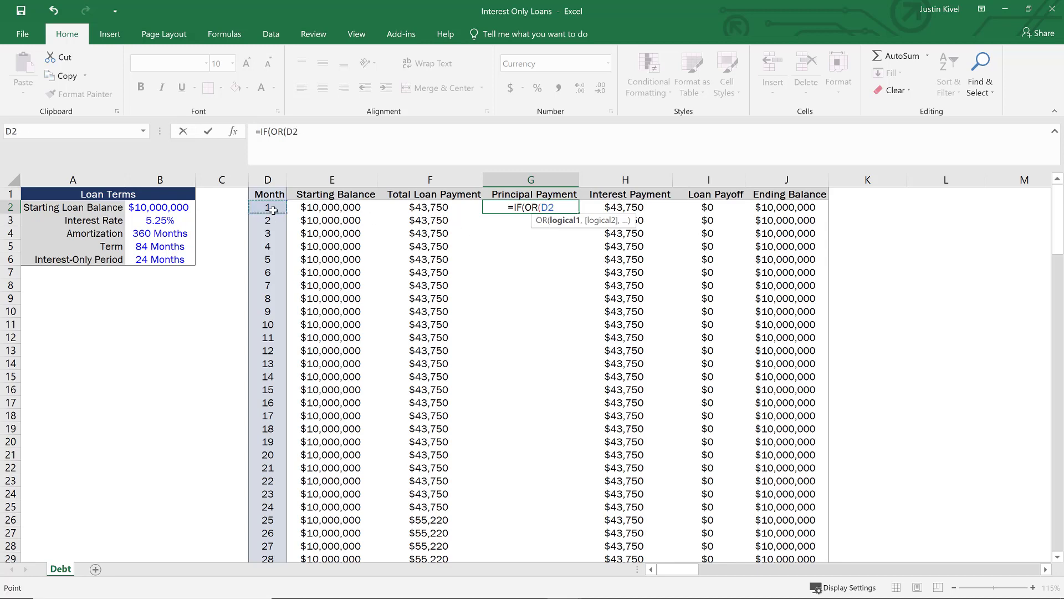
pyautogui.write('>')
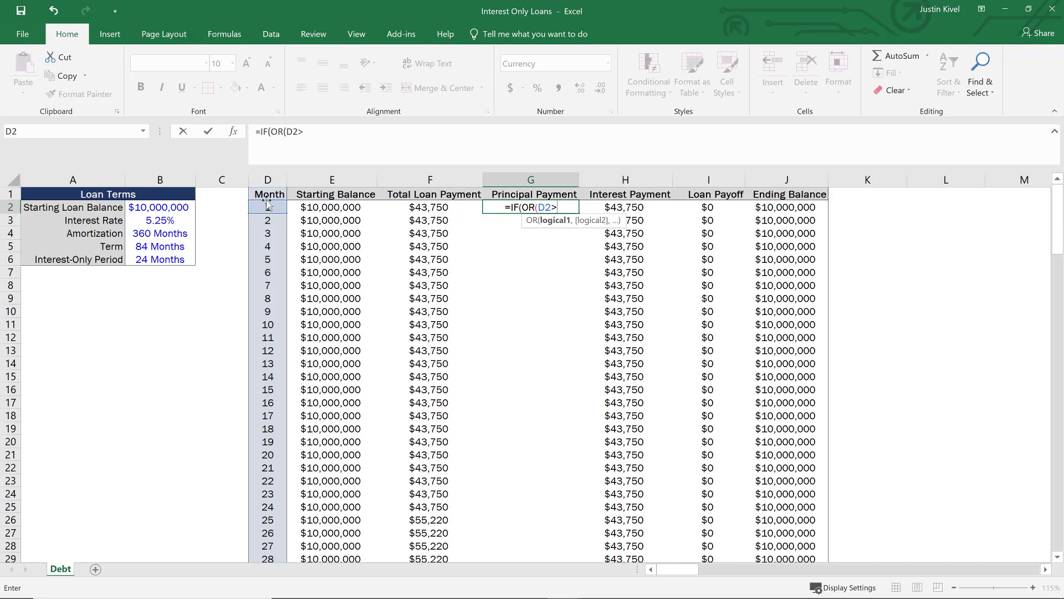
pyautogui.click(188, 246)
pyautogui.press('F4')
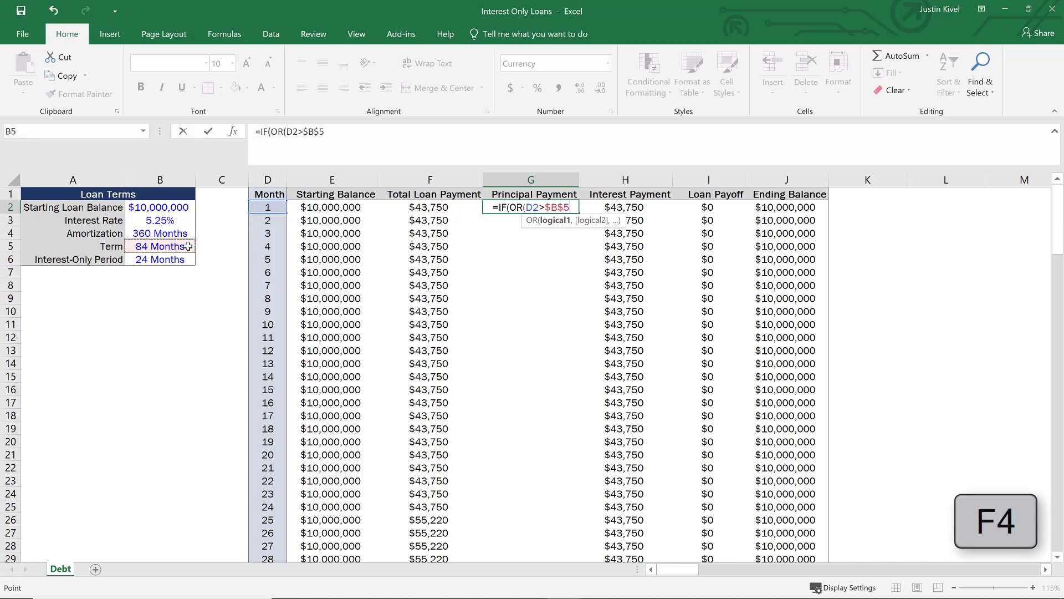
pyautogui.write(',')
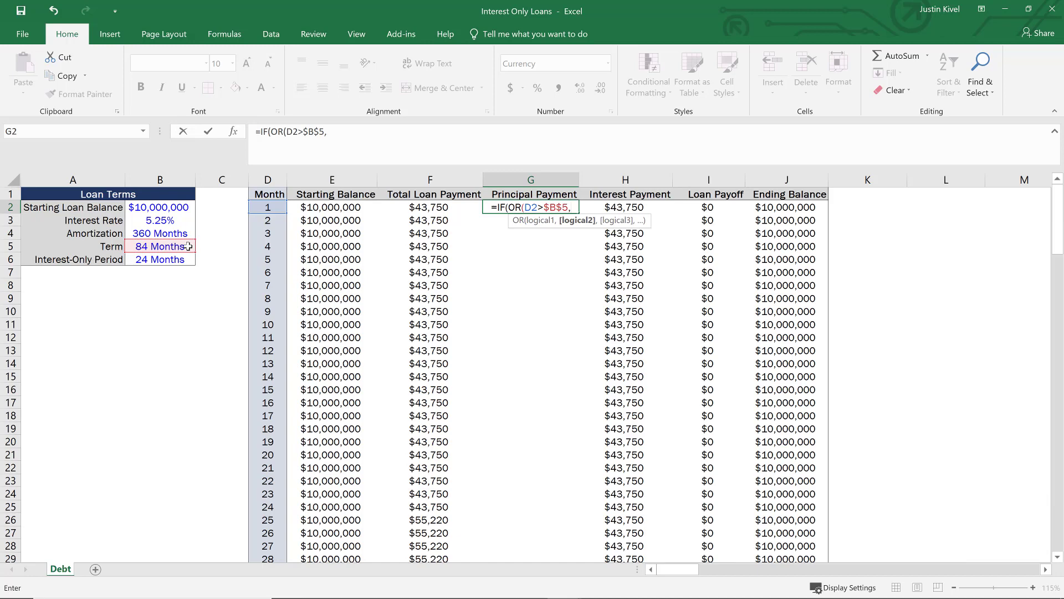
# Step: Add D2<=$B$6 as the second OR condition in the G2 Principal Payment formula and close the OR test
pyautogui.click(271, 206)
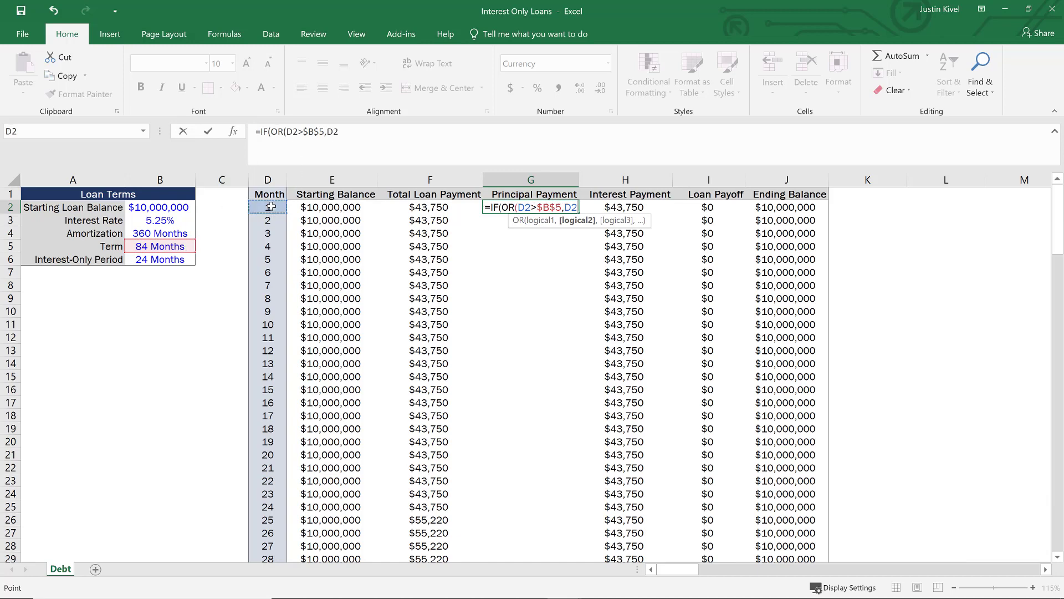
pyautogui.write('<')
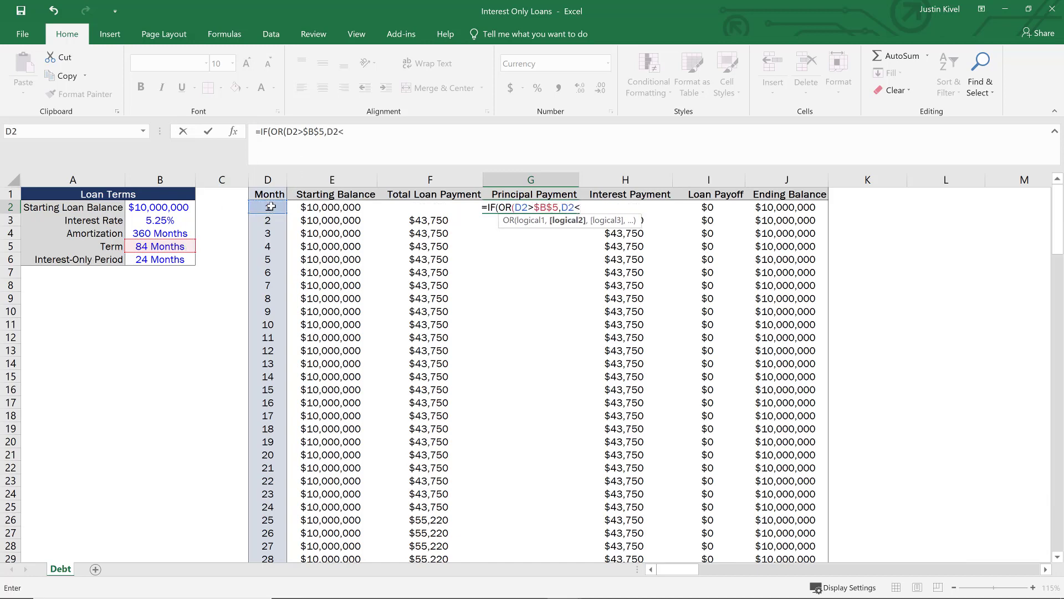
pyautogui.write('=')
pyautogui.click(182, 258)
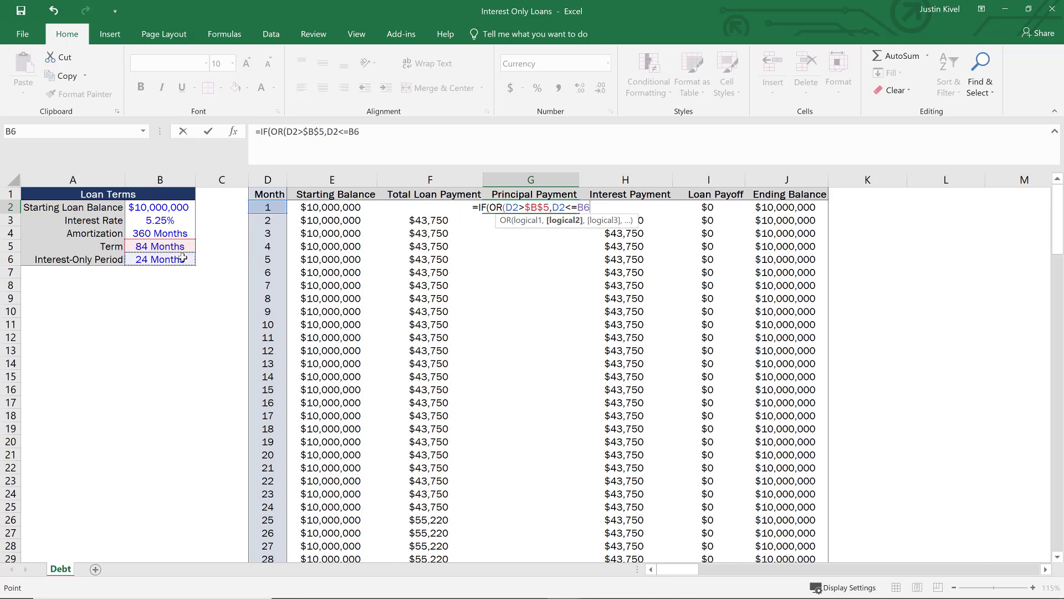
pyautogui.press('F4')
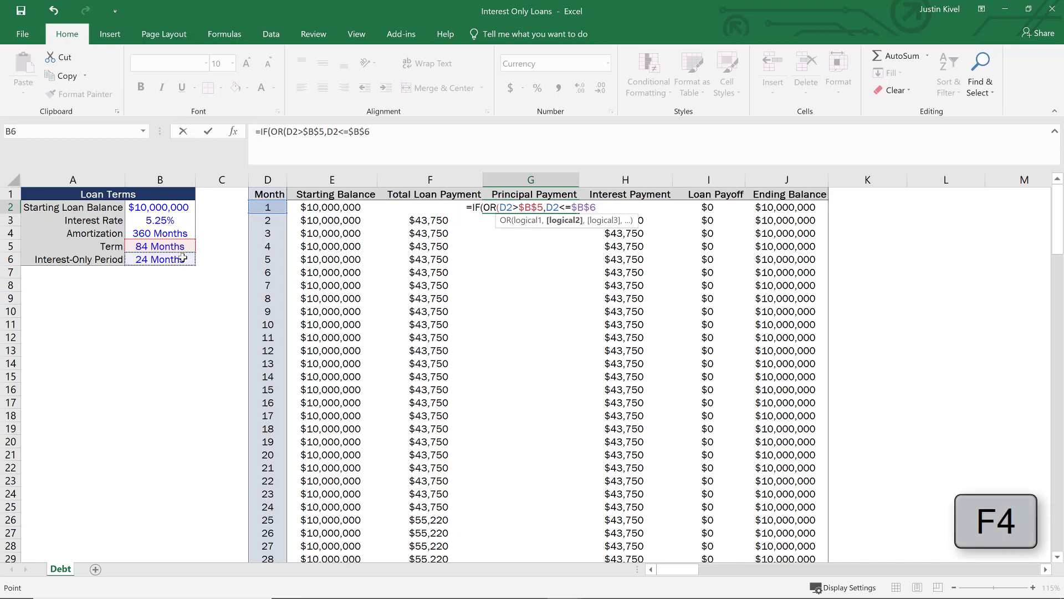
pyautogui.write(')')
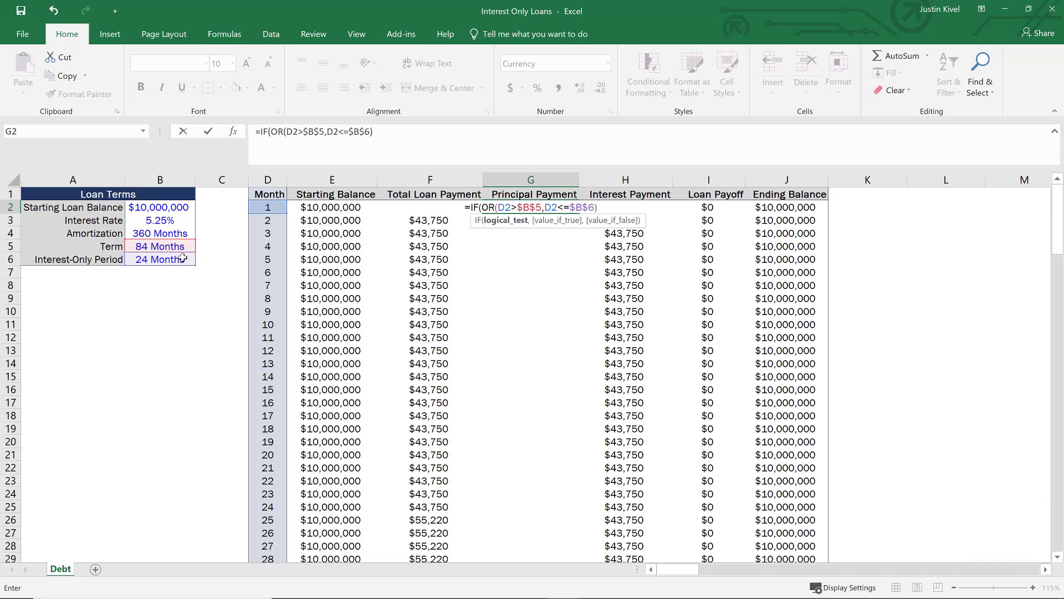
# Step: Make the G2 IF formula return 0 when the test is true and F2-H2 otherwise, and commit it
pyautogui.write(',')
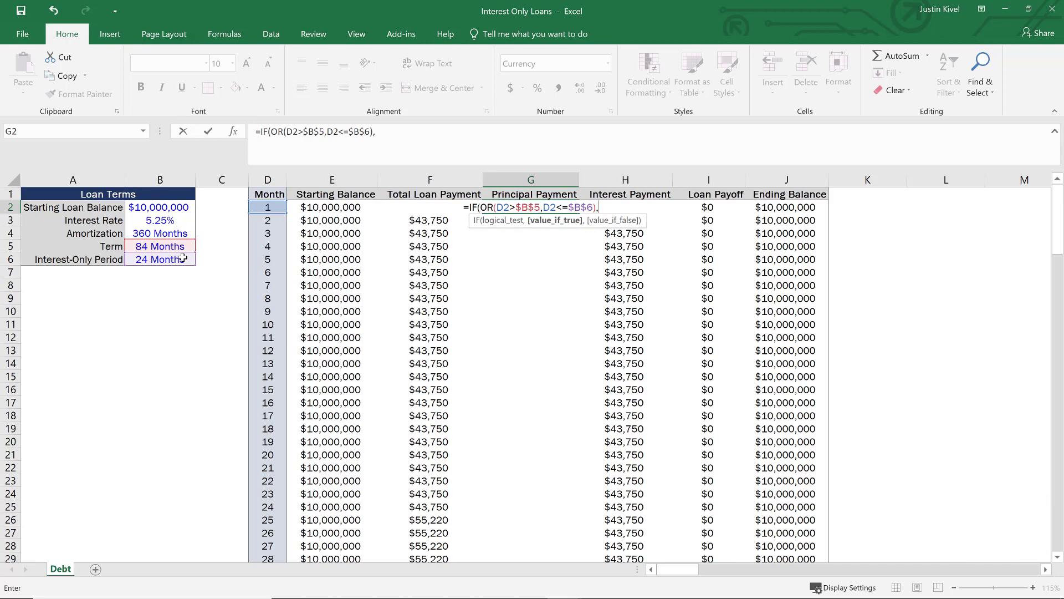
pyautogui.write('0')
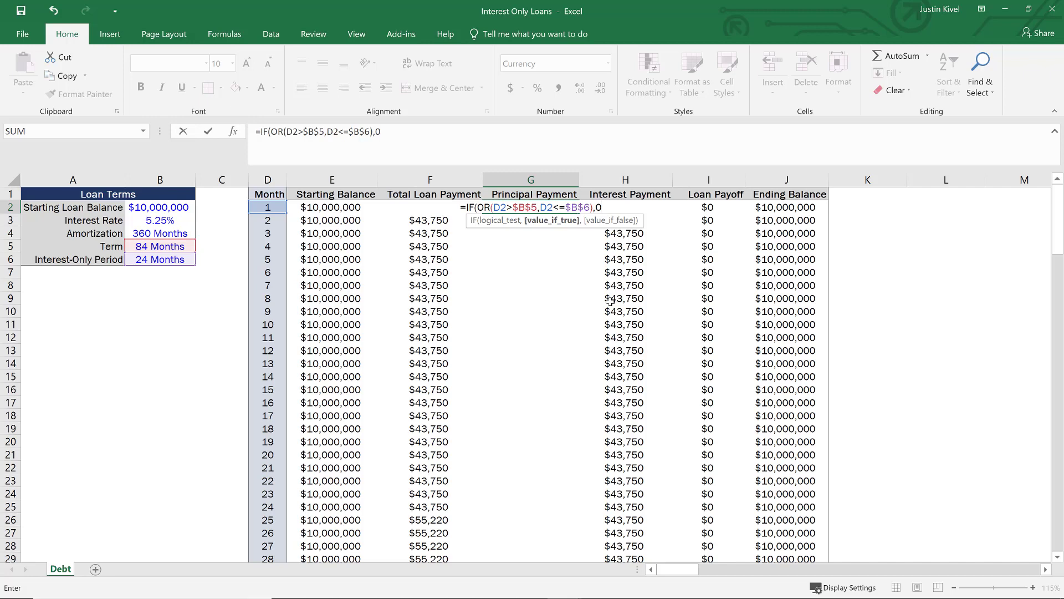
pyautogui.write(',')
pyautogui.press('Left')
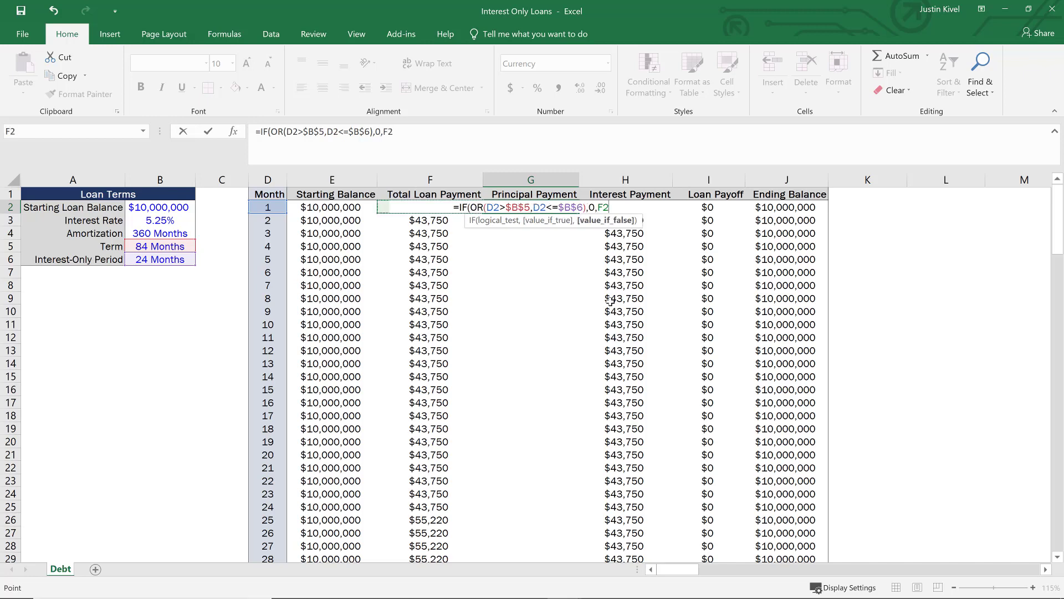
pyautogui.write('-')
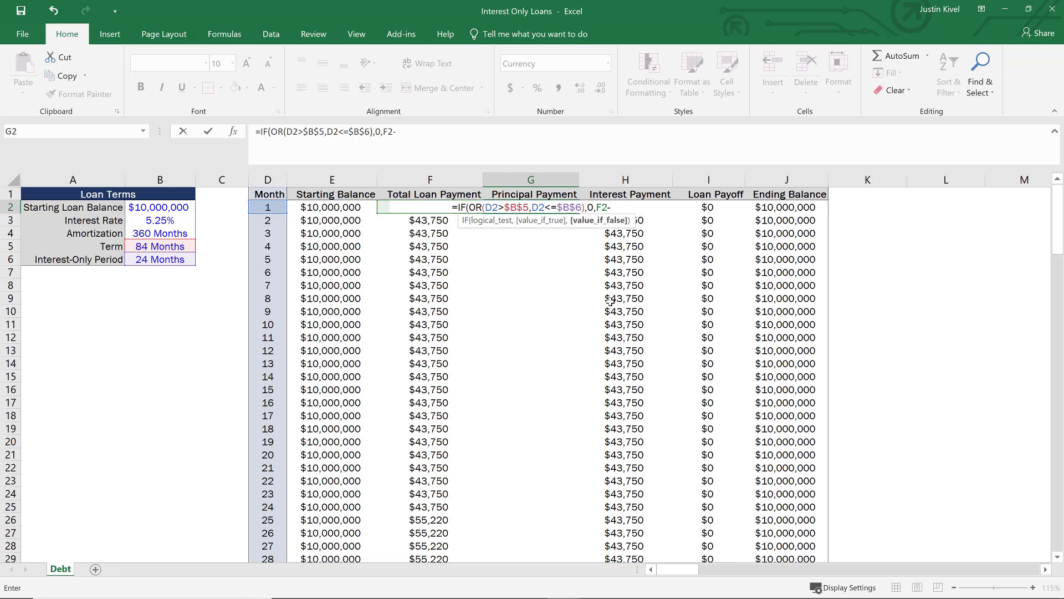
pyautogui.press('Right')
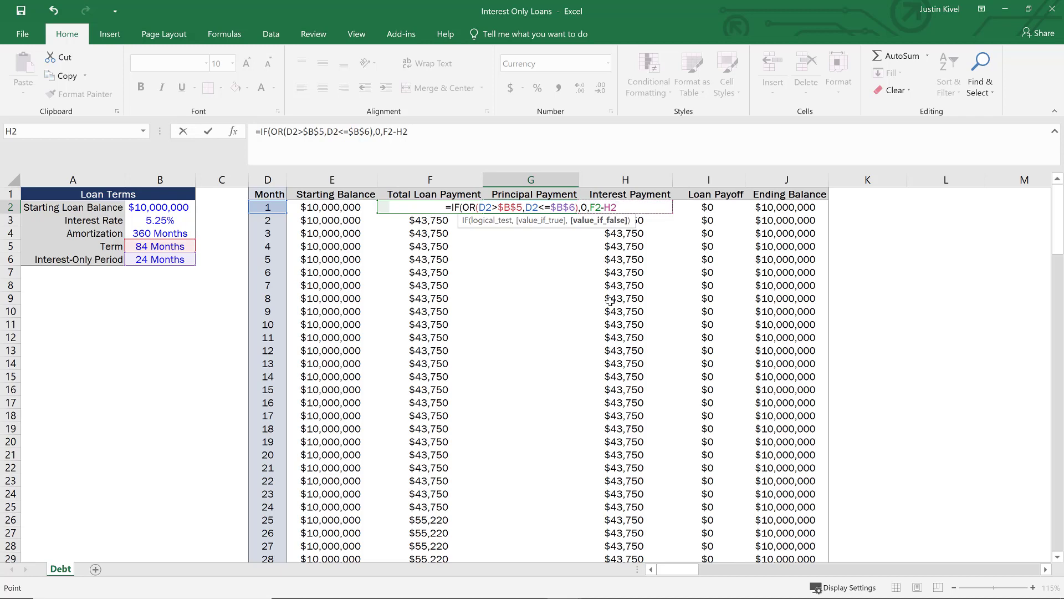
pyautogui.write(')')
pyautogui.hotkey('ctrl', 'Return')
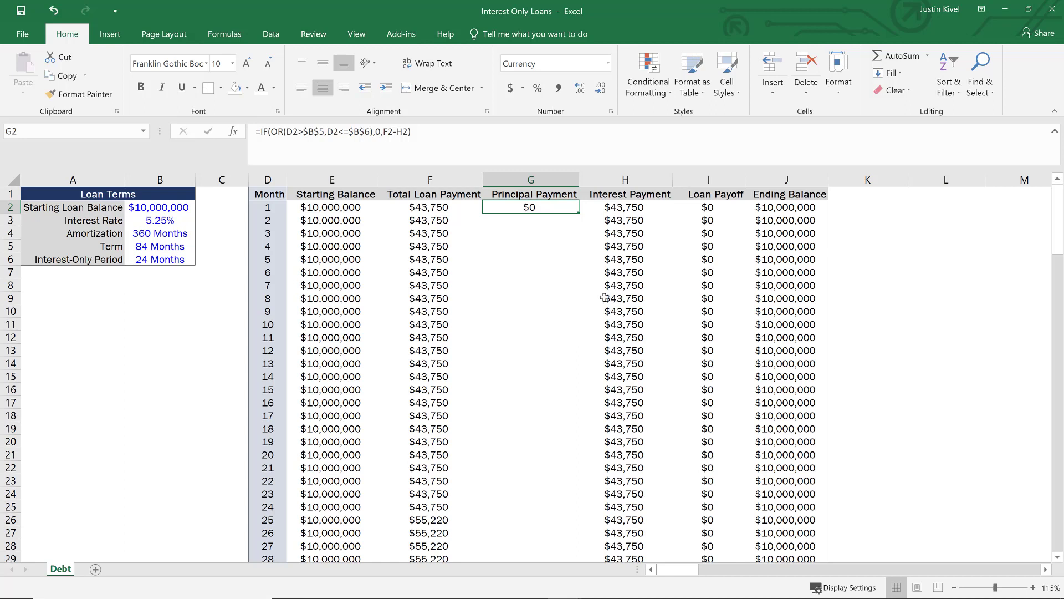
# Step: Fill the G2 Principal Payment formula down through month 132 and remove the horizontal borders between the filled cells
pyautogui.doubleClick(579, 214)
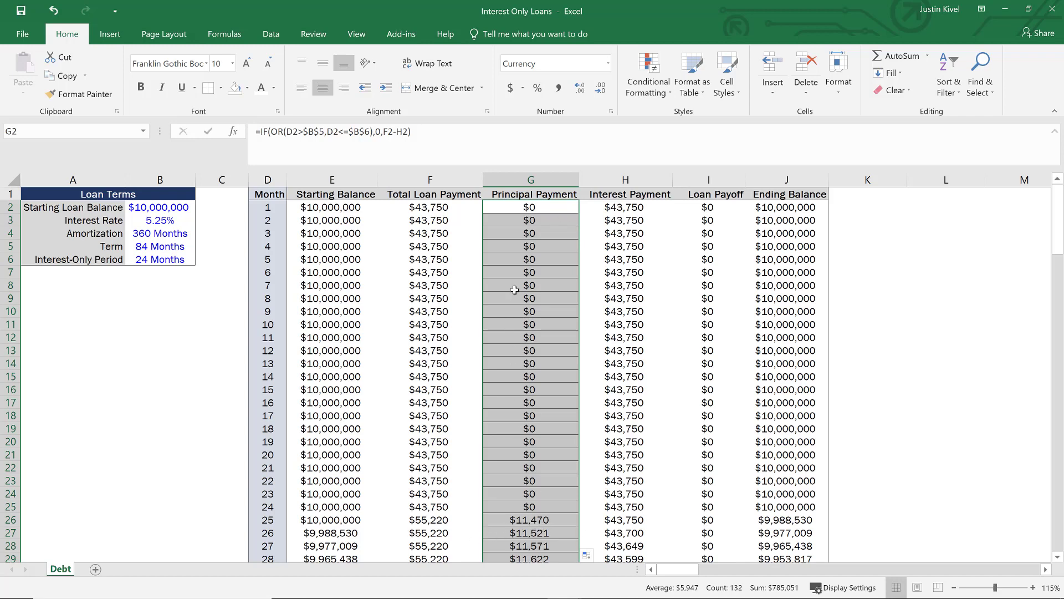
pyautogui.hotkey('ctrl', '1')
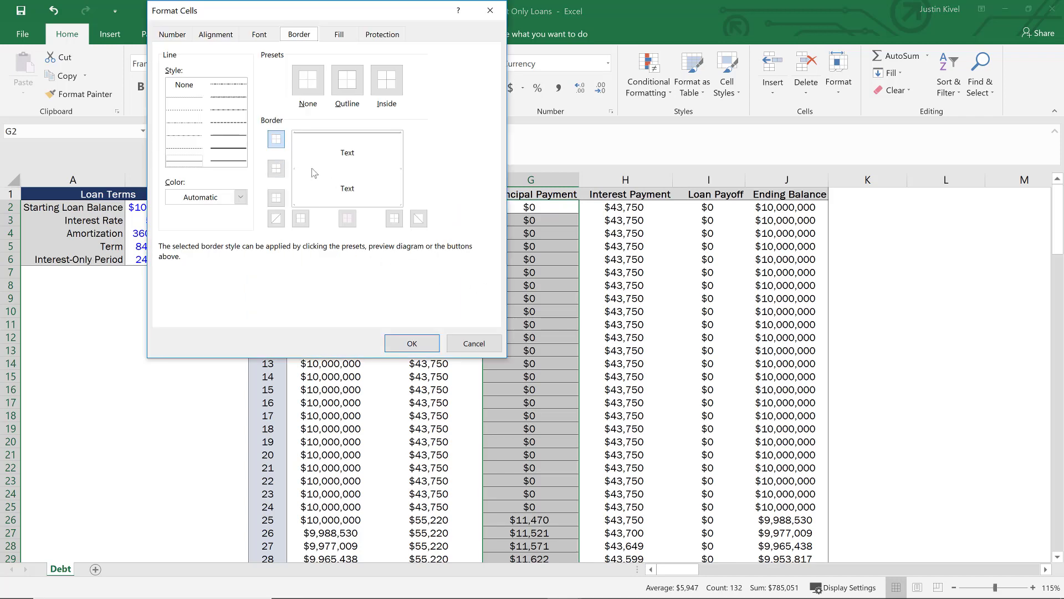
pyautogui.click(414, 345)
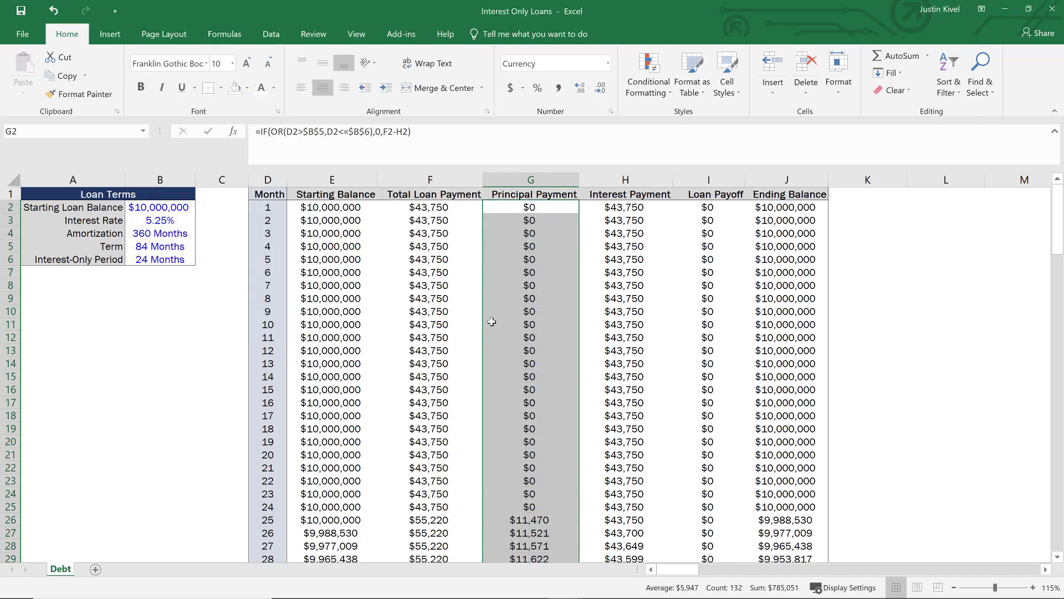
pyautogui.click(513, 275)
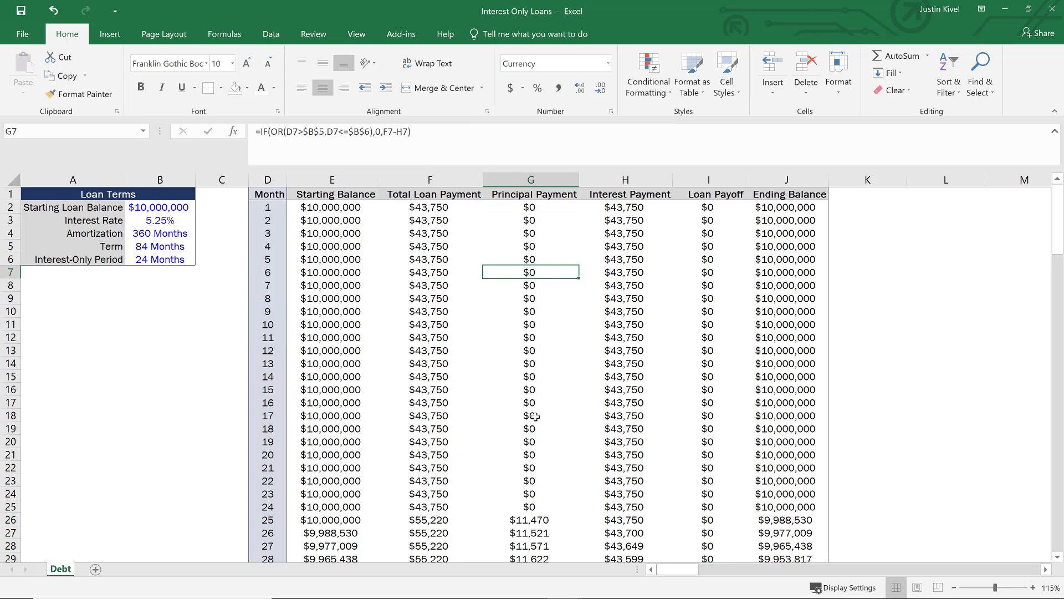
# Step: Examine the Principal Payment column through the interest-only period, the amortizing months and the months past the 84-month term
pyautogui.scroll(-1, 534, 416)
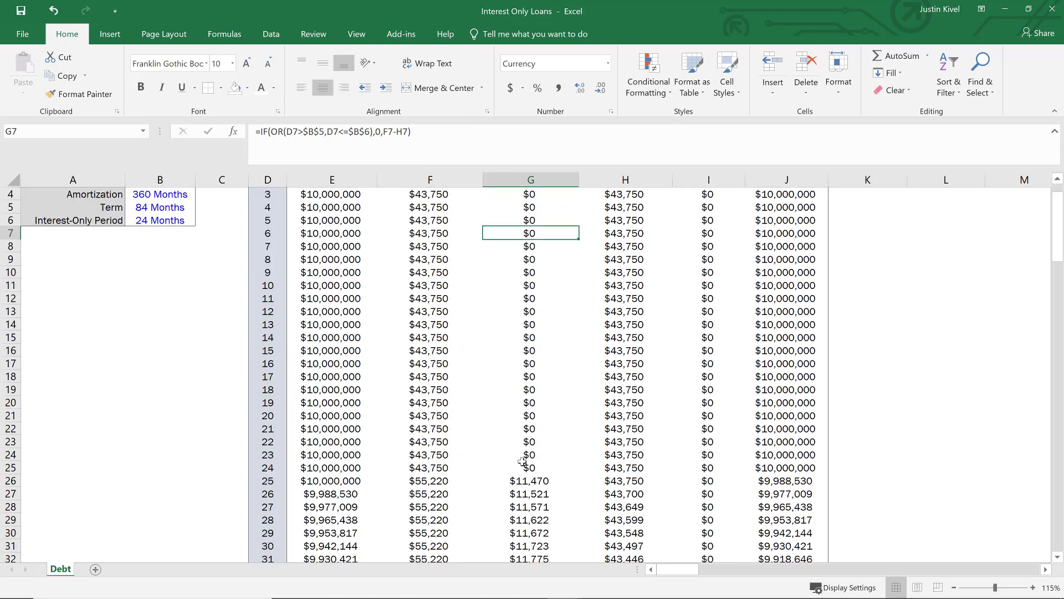
pyautogui.scroll(-1, 519, 468)
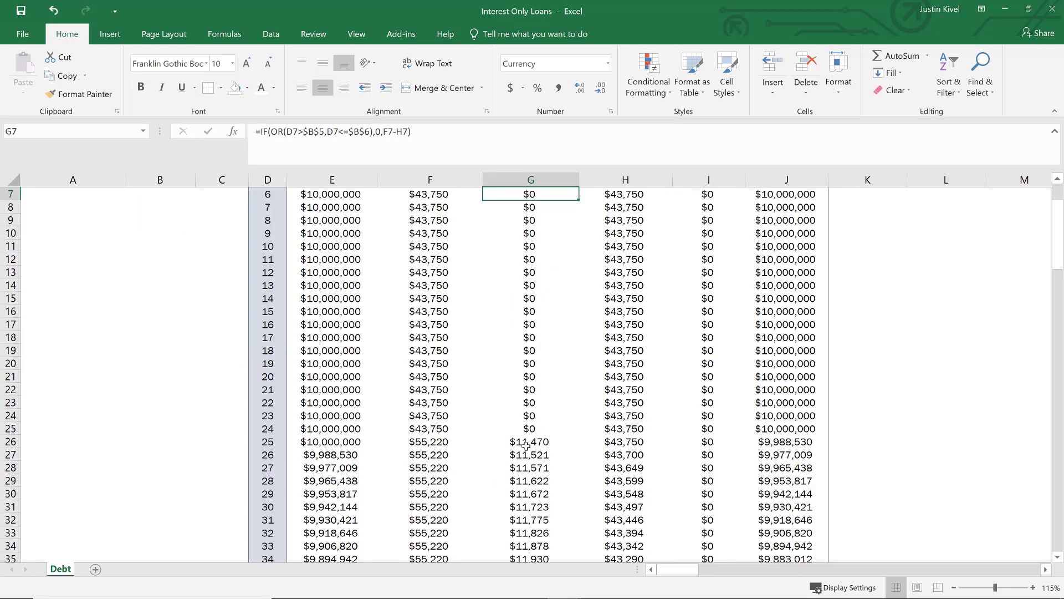
pyautogui.scroll(-12, 526, 445)
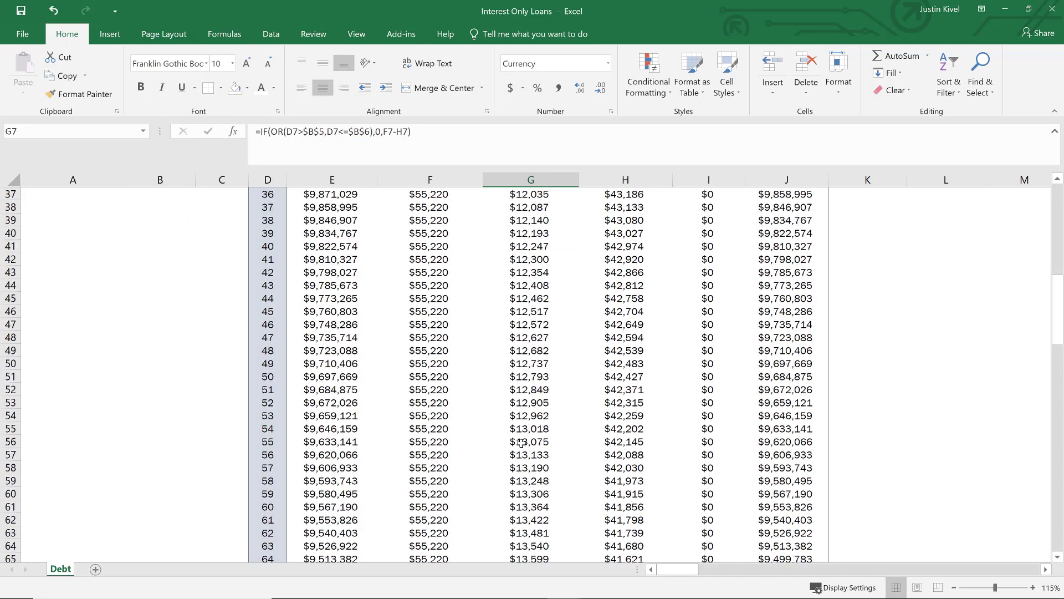
pyautogui.scroll(-7, 522, 444)
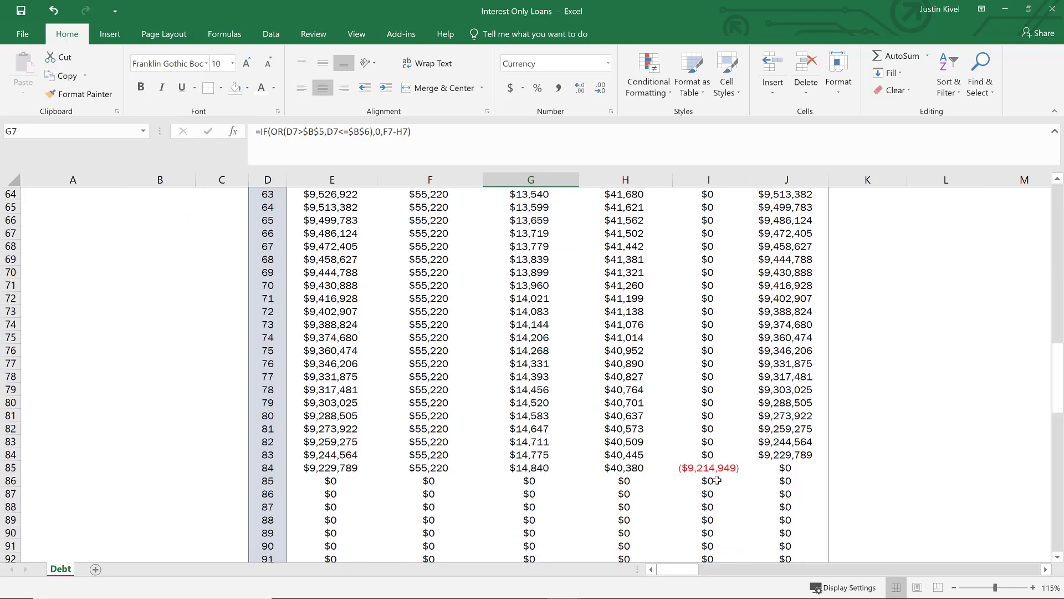
pyautogui.scroll(-3, 576, 466)
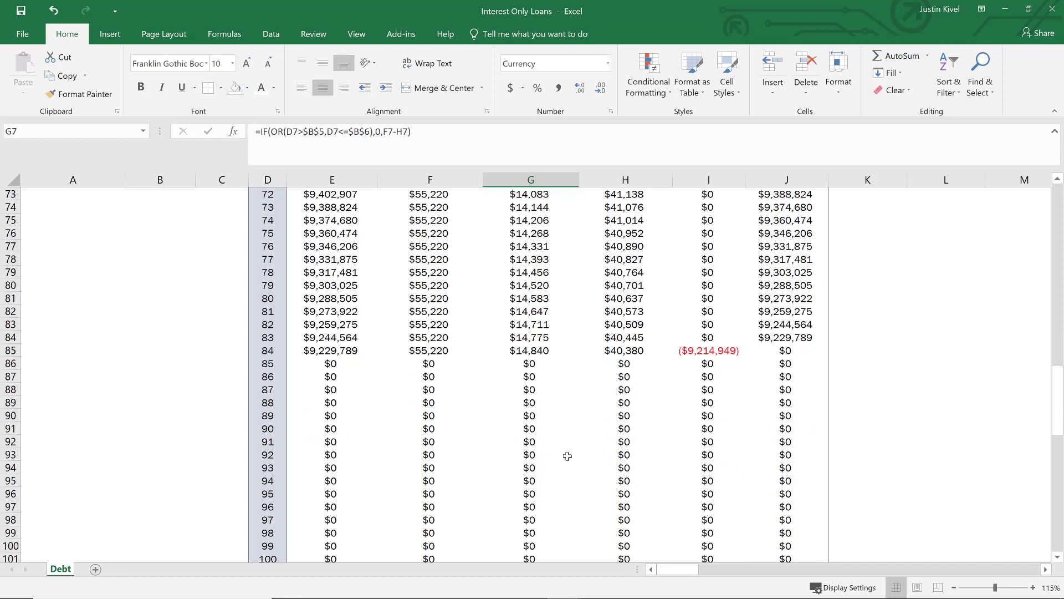
pyautogui.scroll(20, 567, 455)
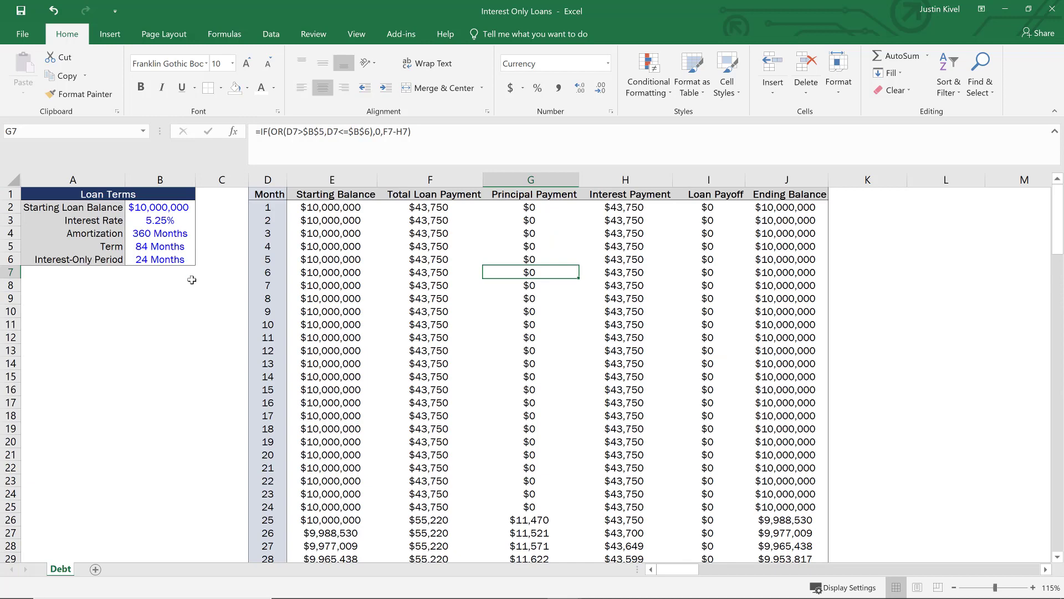
# Step: Set the Interest-Only Period in B6 to 0 months
pyautogui.click(168, 264)
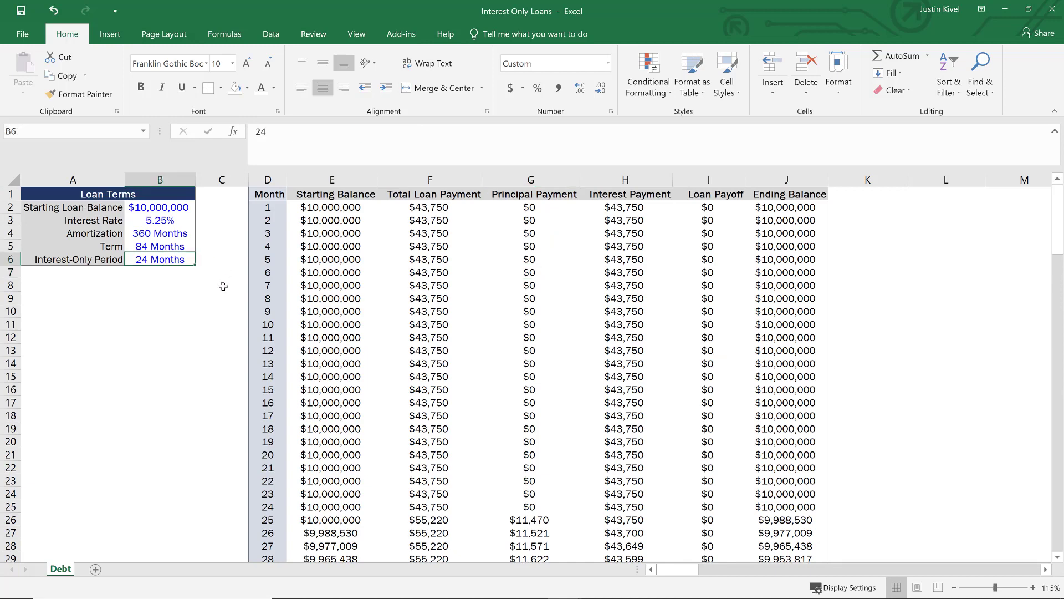
pyautogui.press('F2')
pyautogui.press('BackSpace')
pyautogui.press('BackSpace')
pyautogui.write('0')
pyautogui.press('Return')
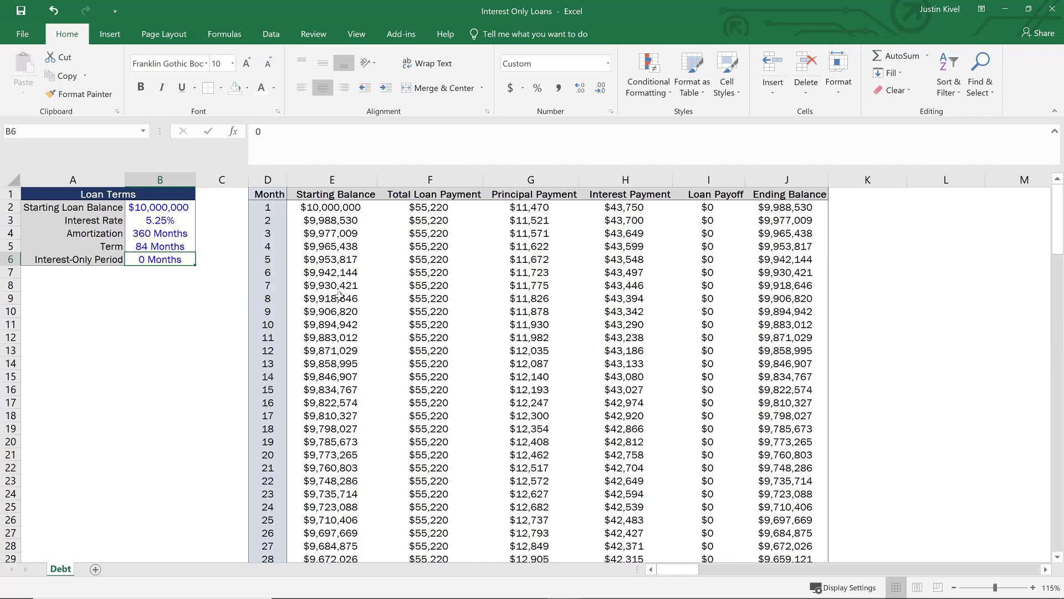
# Step: Set the Interest-Only Period in B6 to 12 months
pyautogui.write('12')
pyautogui.hotkey('ctrl', 'Return')
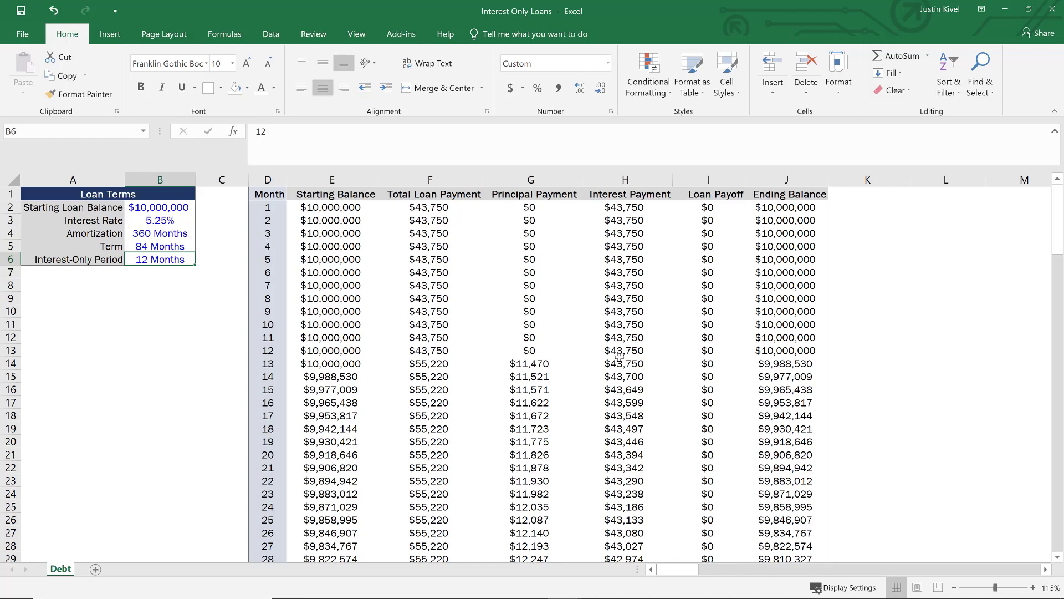
pyautogui.hotkey('ctrl', 'Home')
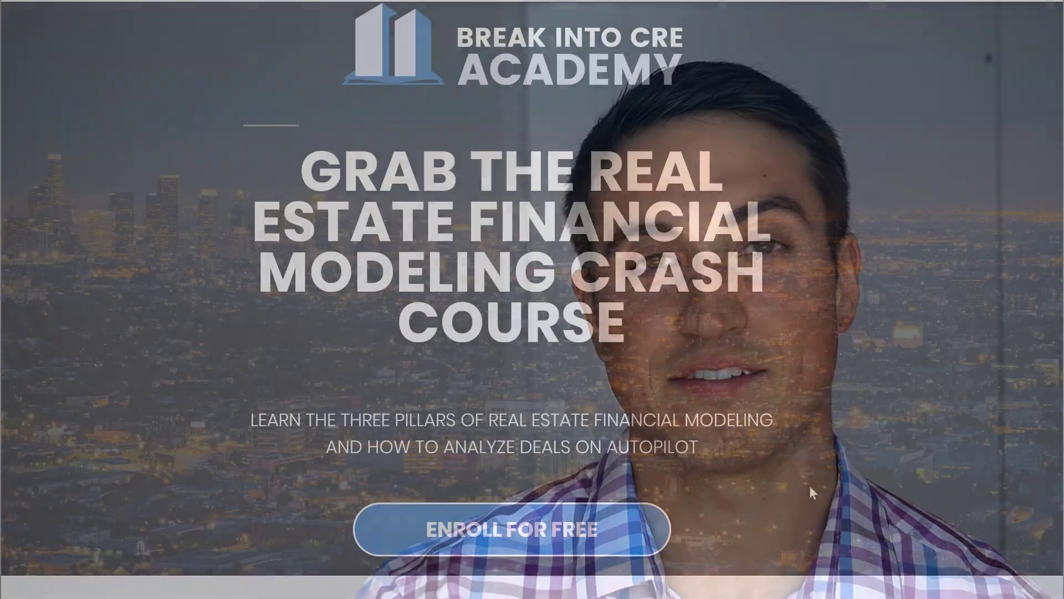
# Step: Read through the Real Estate Financial Modeling Crash Course web page and open its free enrollment form at the first name field
pyautogui.scroll(-2, 809, 484)
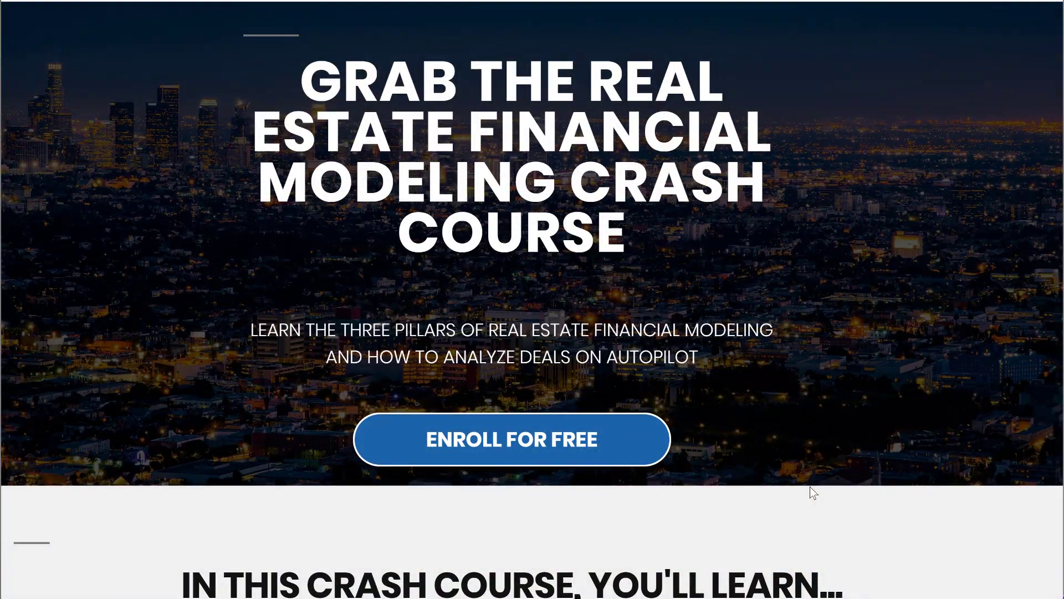
pyautogui.scroll(-6, 809, 486)
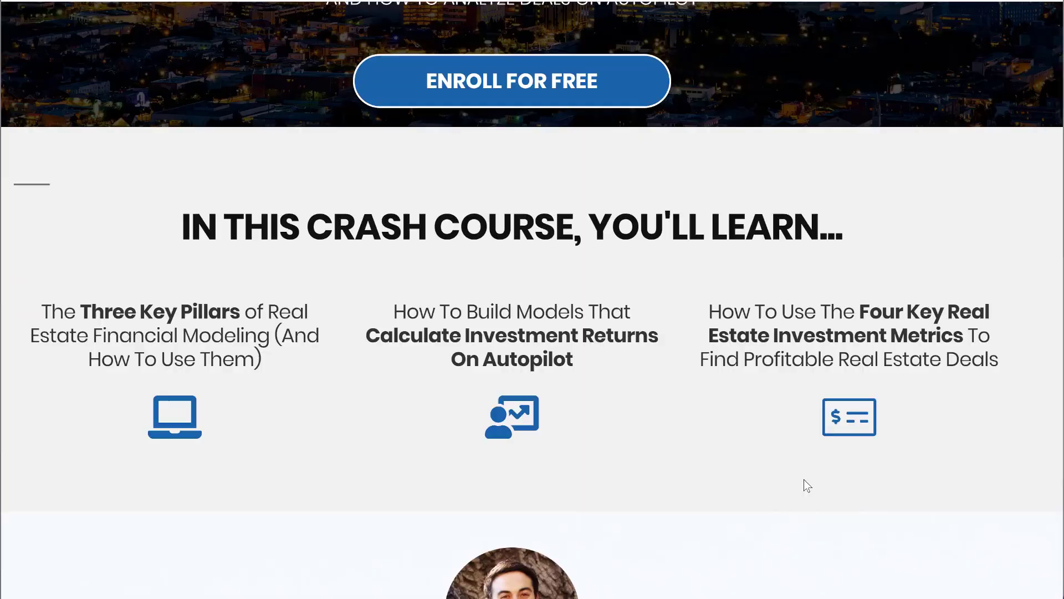
pyautogui.scroll(-2, 802, 477)
pyautogui.scroll(-6, 801, 475)
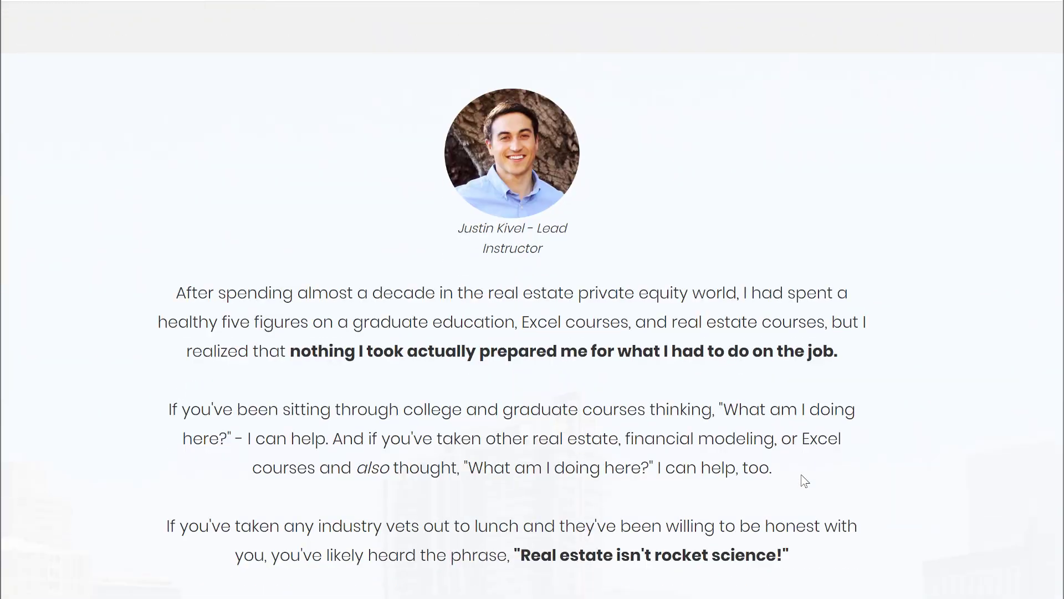
pyautogui.scroll(-10, 801, 476)
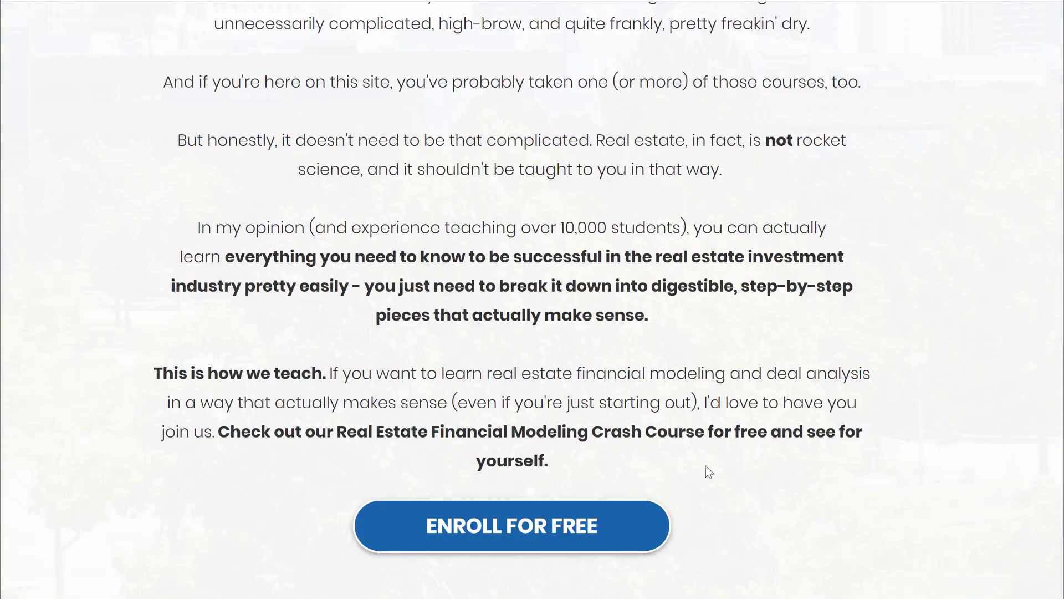
pyautogui.click(412, 518)
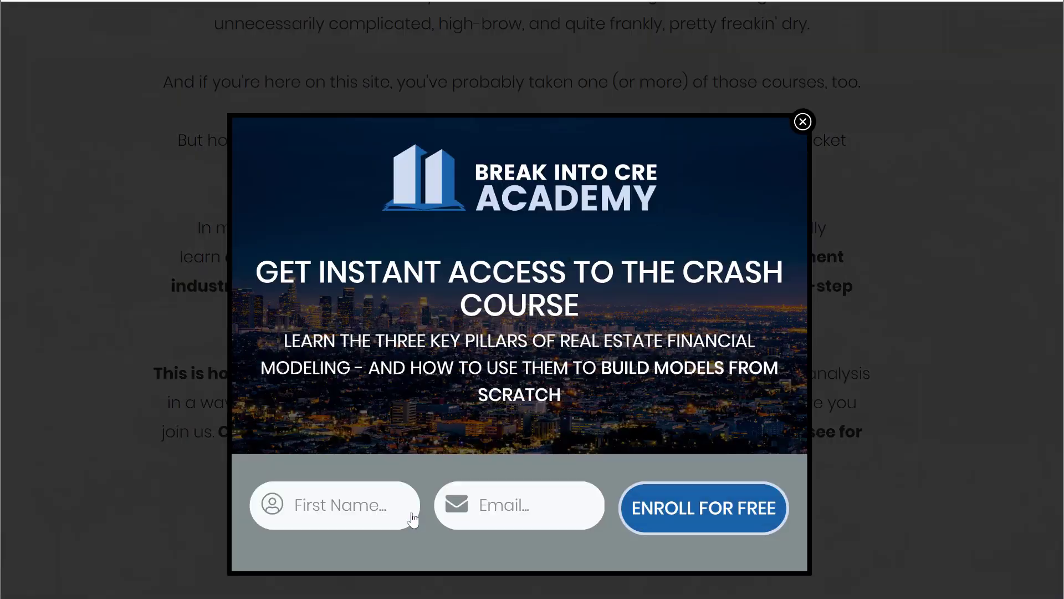
pyautogui.click(354, 508)
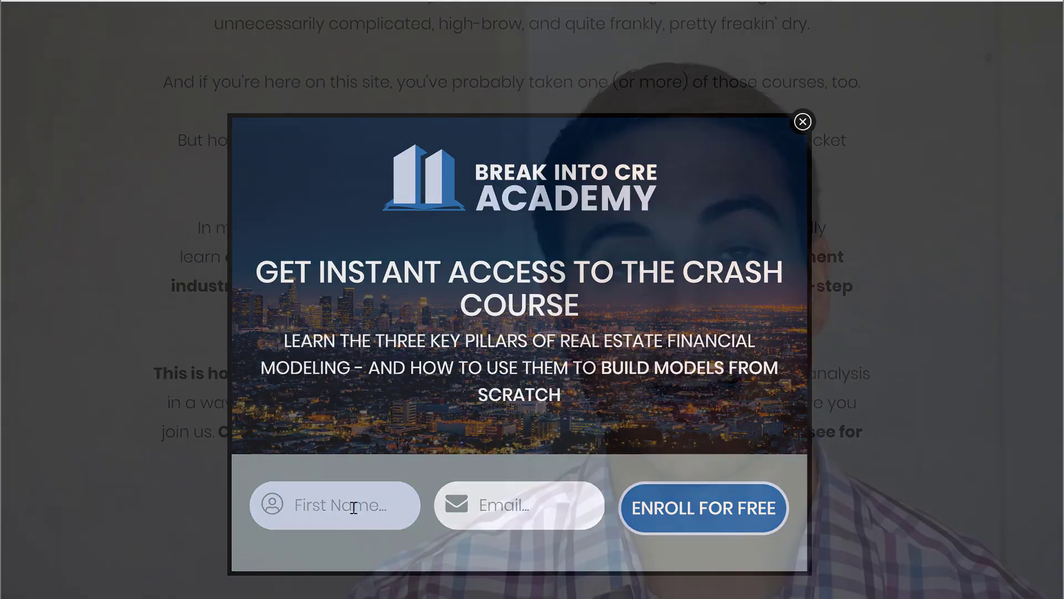